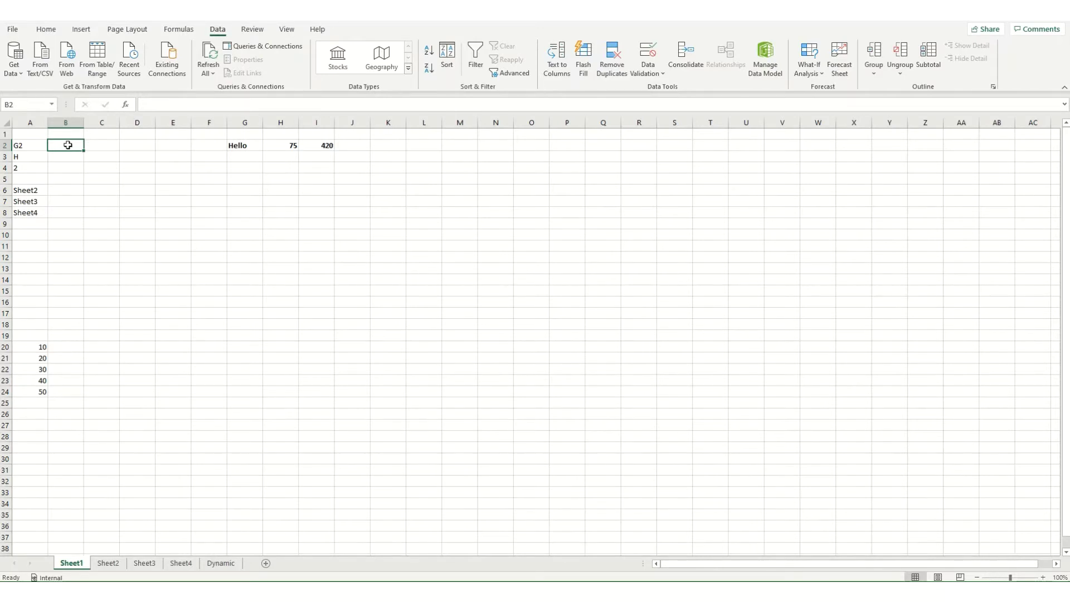
# Enter =INDIRECT(A2) in B2 and confirm it returns Hello from G2.
pyautogui.write('=inde')
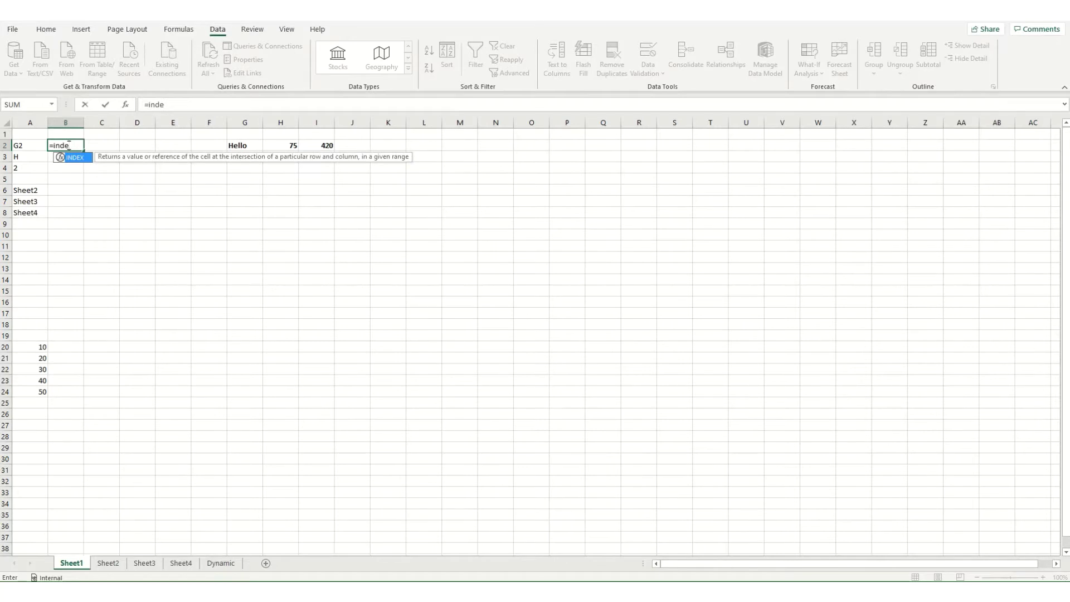
pyautogui.press('BackSpace')
pyautogui.write('i')
pyautogui.press('Tab')
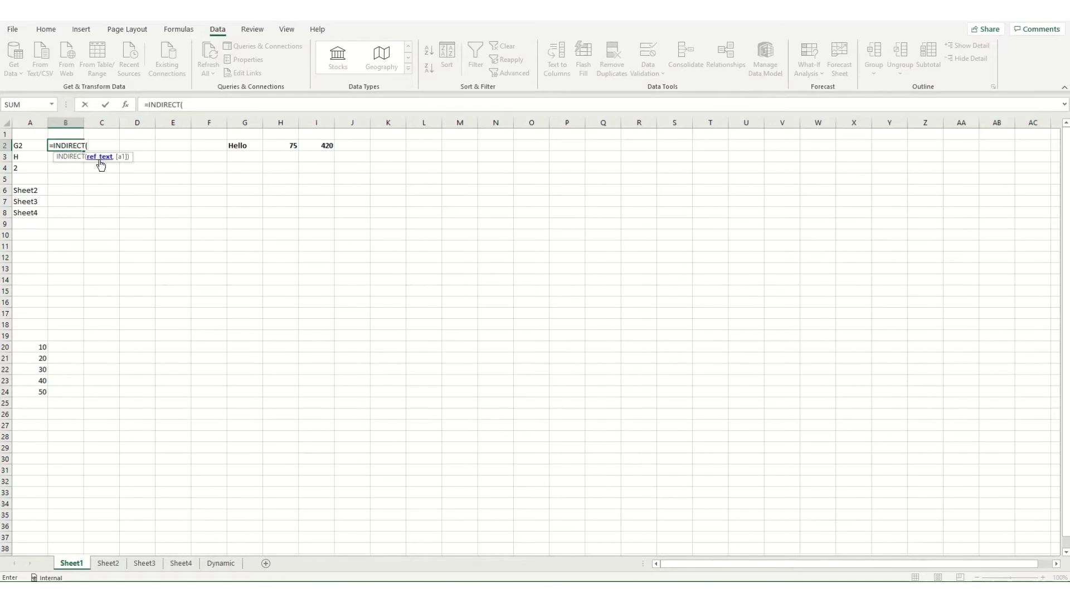
pyautogui.click(29, 145)
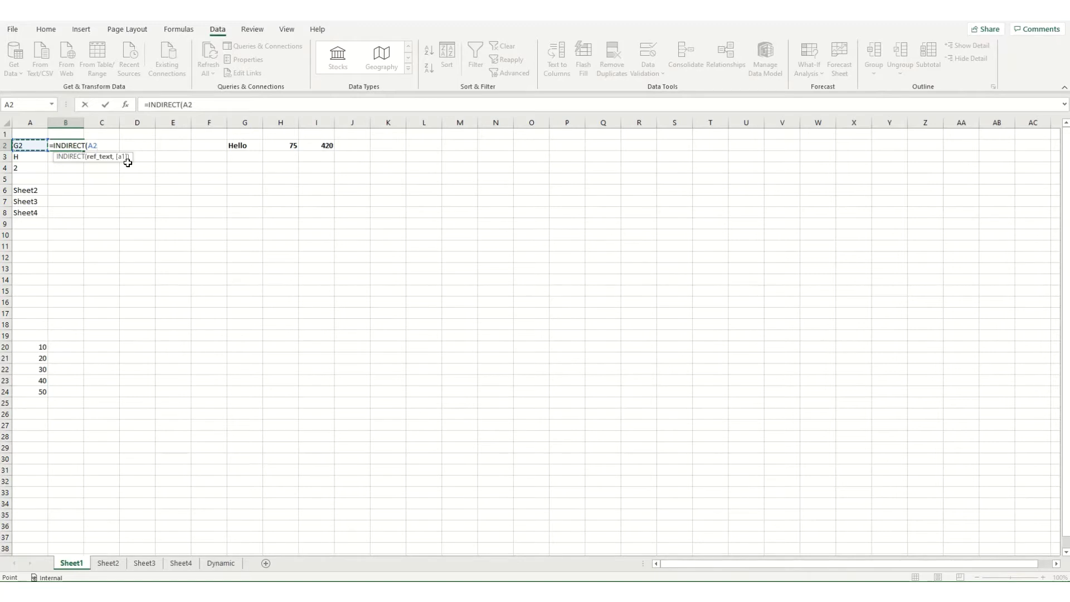
pyautogui.write(',')
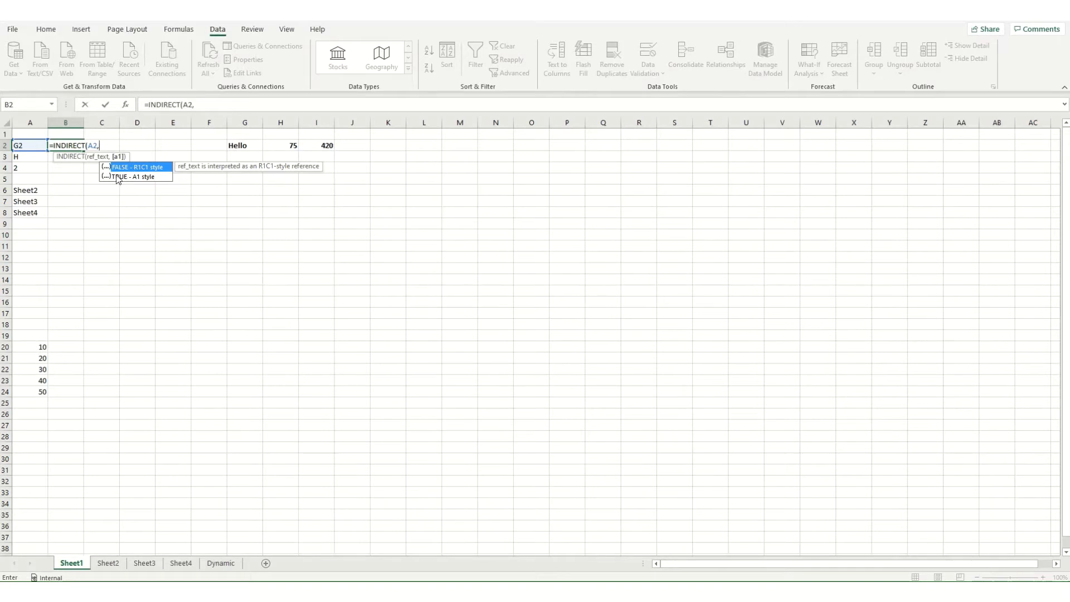
pyautogui.press('Escape')
pyautogui.press('BackSpace')
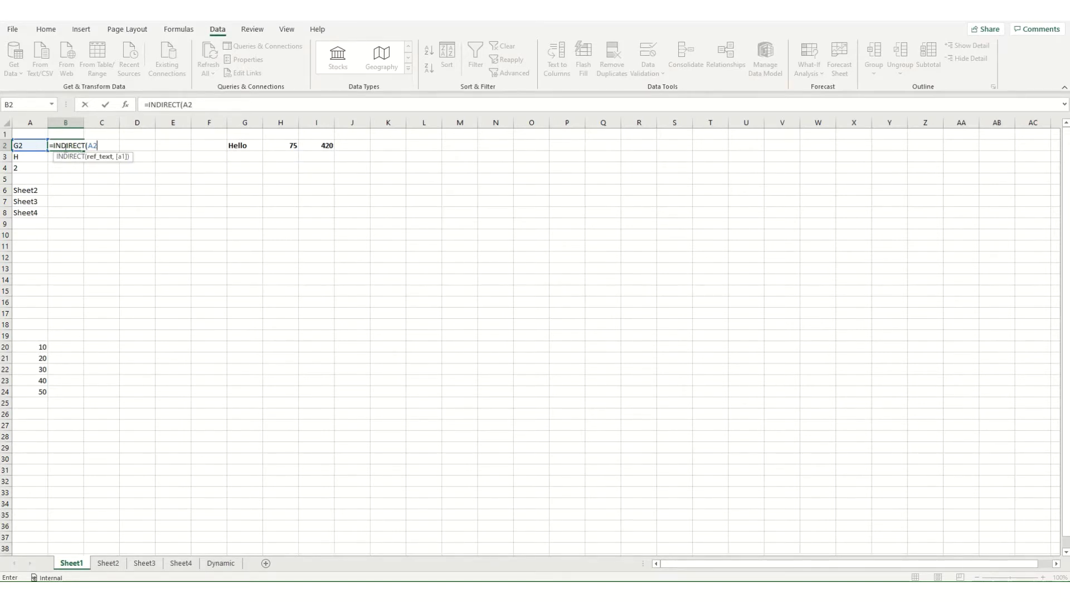
pyautogui.press('Return')
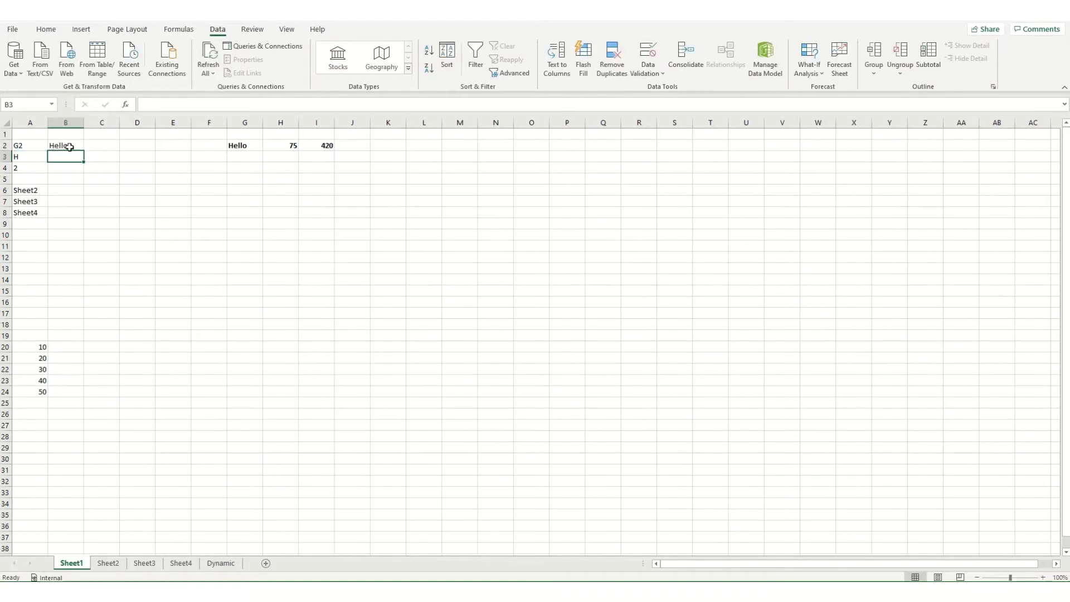
pyautogui.click(34, 146)
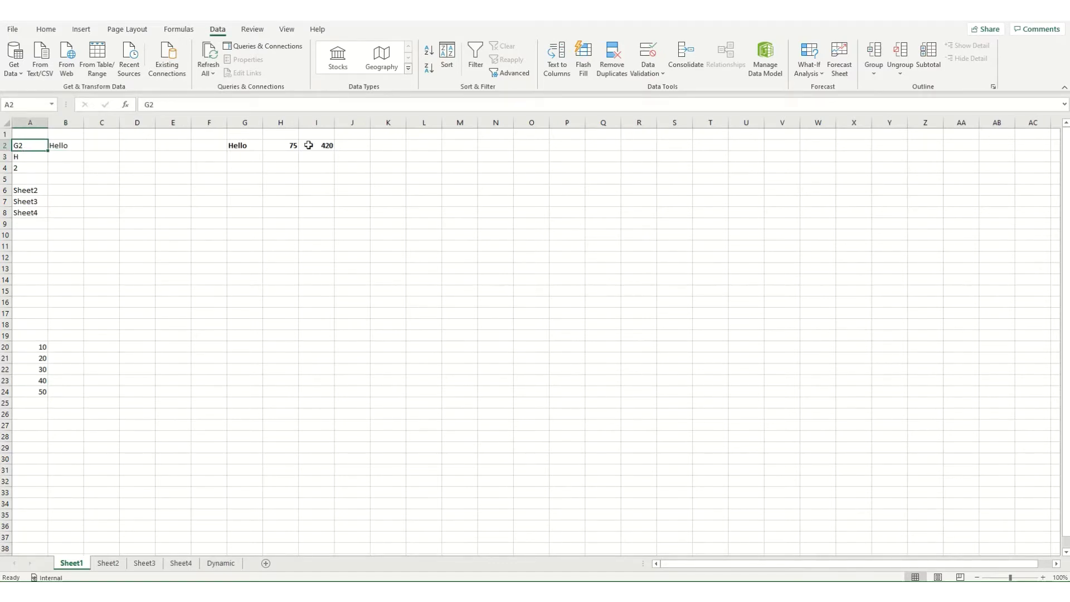
pyautogui.click(239, 148)
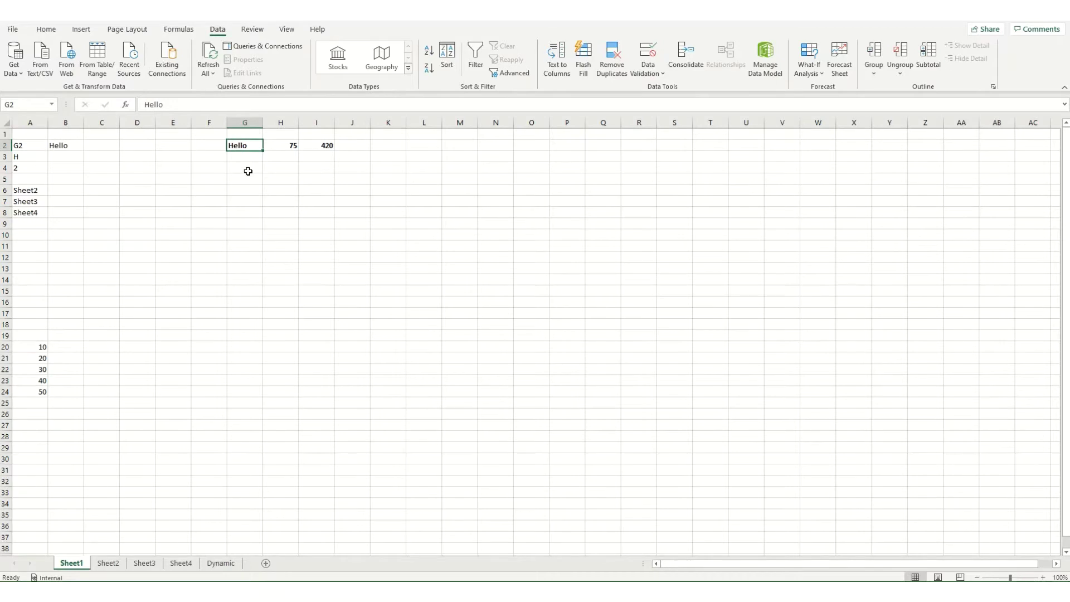
# Enter =INDIRECT(A3&A4) in B3, joining A3's column letter with A4's row number.
pyautogui.click(71, 156)
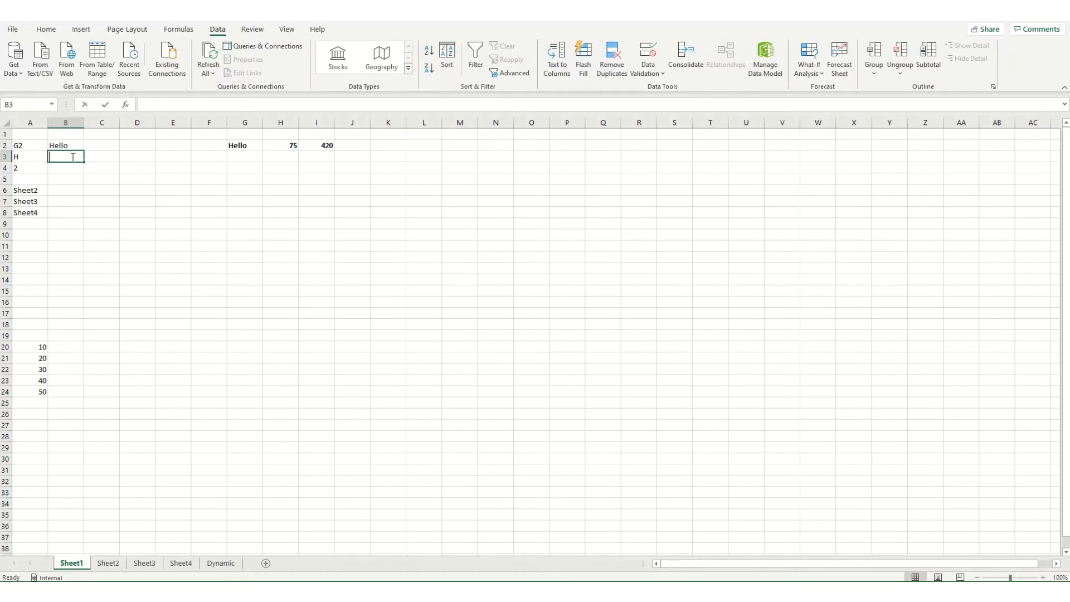
pyautogui.write('=ind')
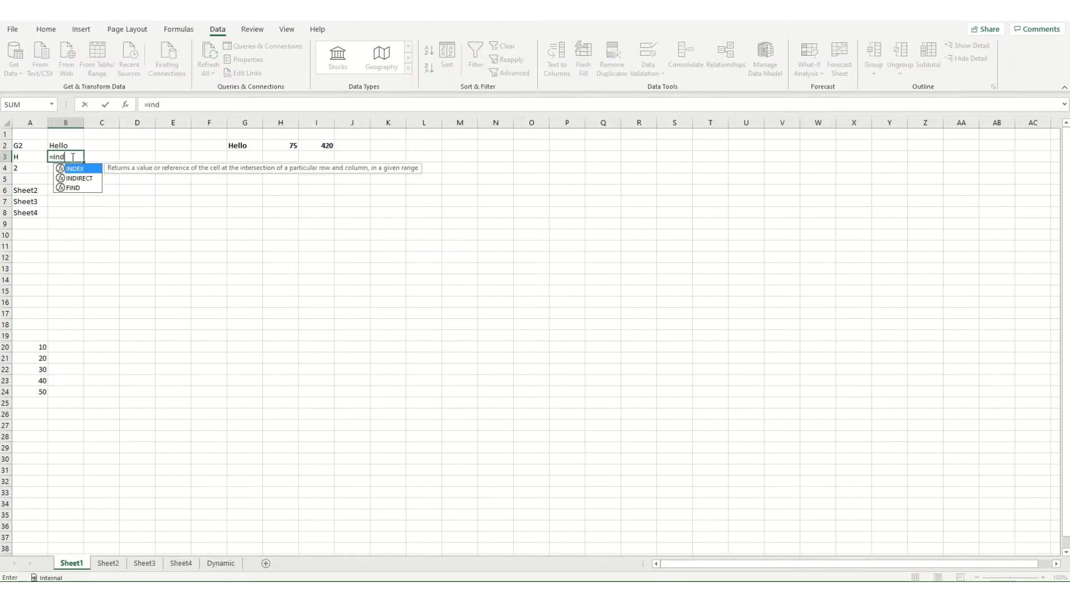
pyautogui.write('rectndrect')
pyautogui.press('BackSpace')
pyautogui.press('BackSpace')
pyautogui.press('BackSpace')
pyautogui.press('BackSpace')
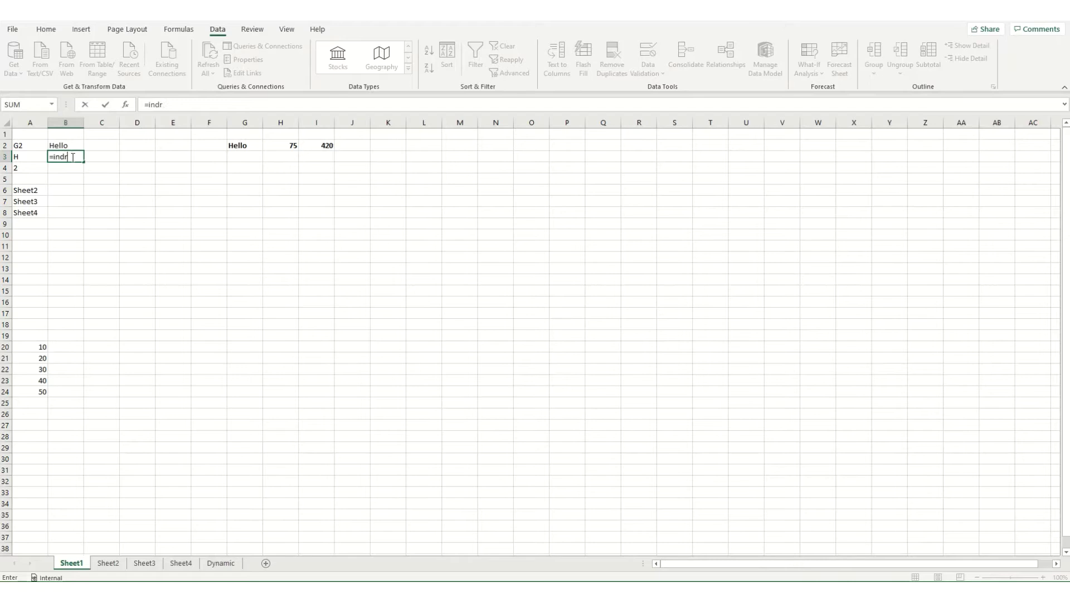
pyautogui.press('Down')
pyautogui.press('Tab')
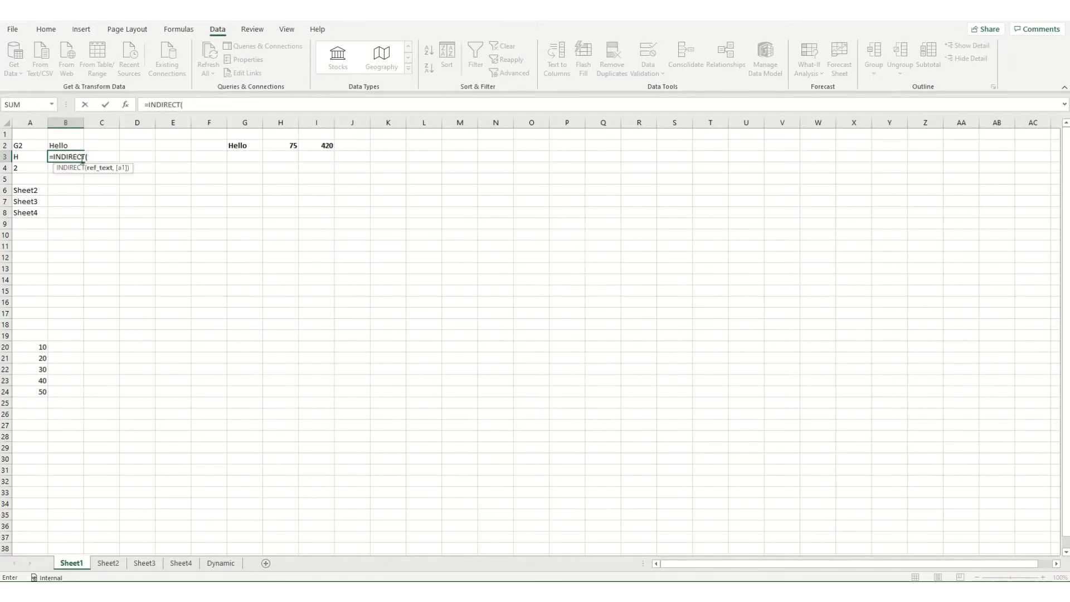
pyautogui.click(21, 156)
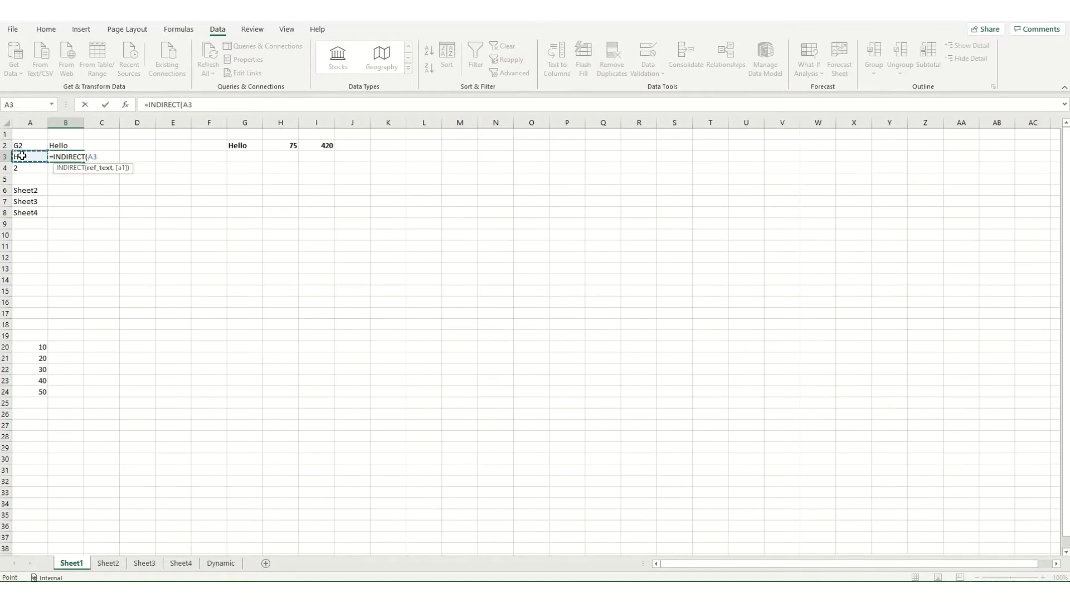
pyautogui.write('&')
pyautogui.click(21, 167)
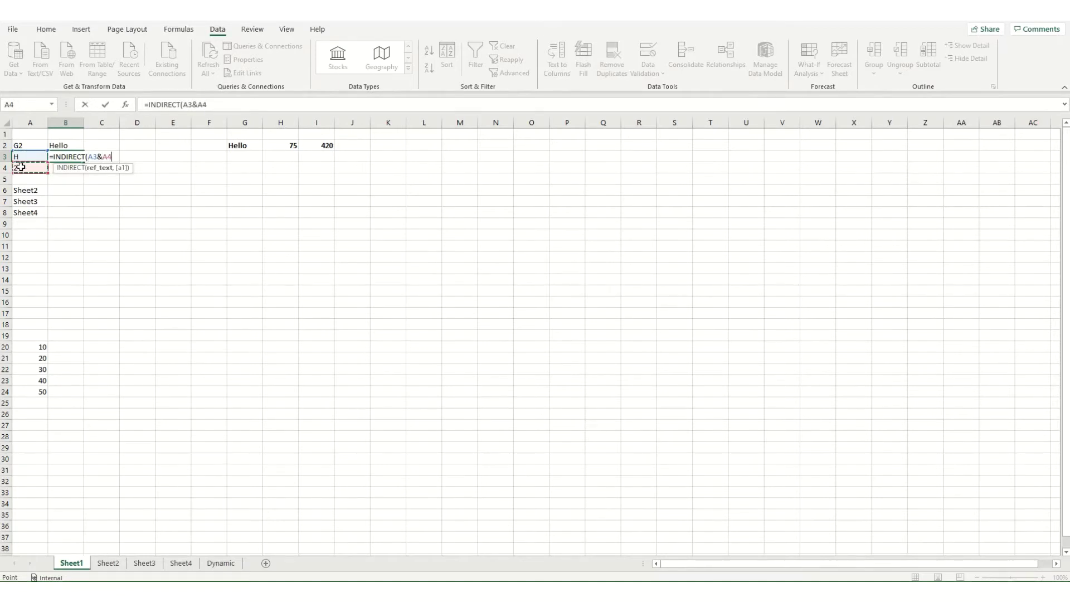
pyautogui.press('Return')
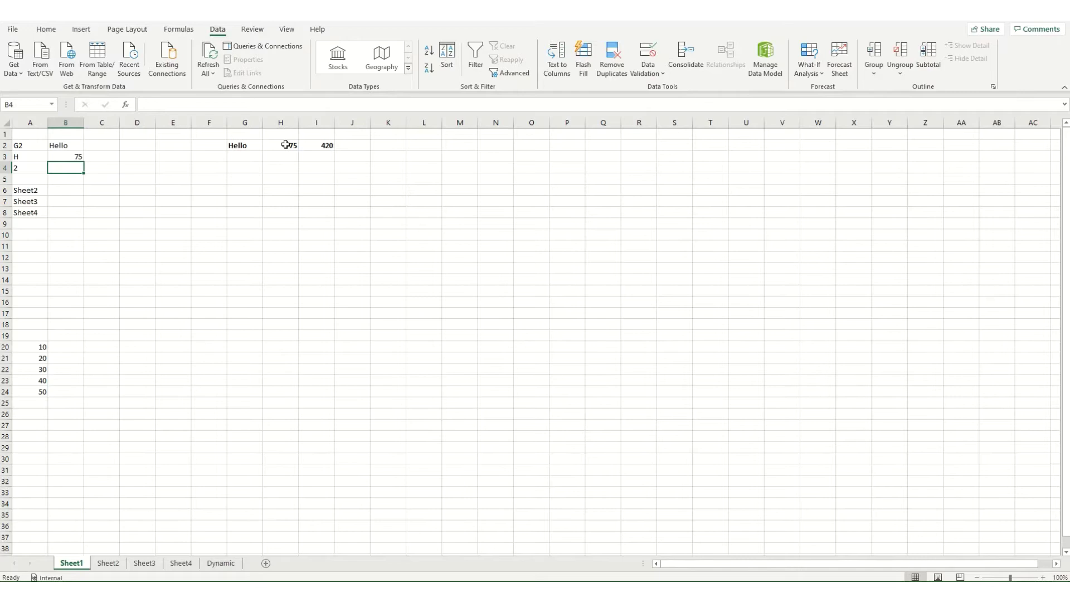
# Change A3's column letter from H to I so B3 shows 420.
pyautogui.click(27, 165)
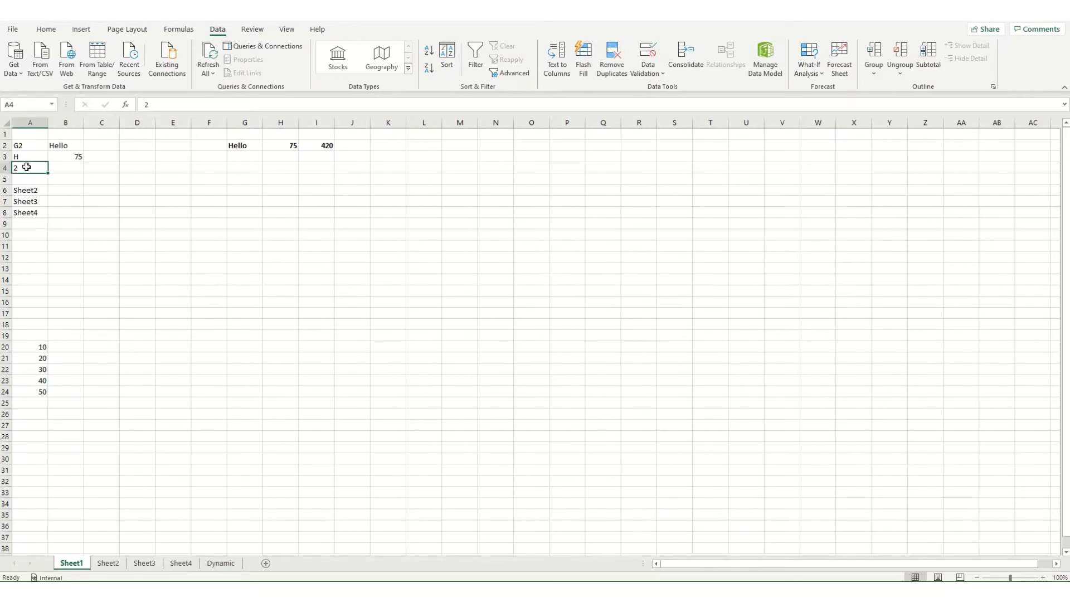
pyautogui.click(27, 156)
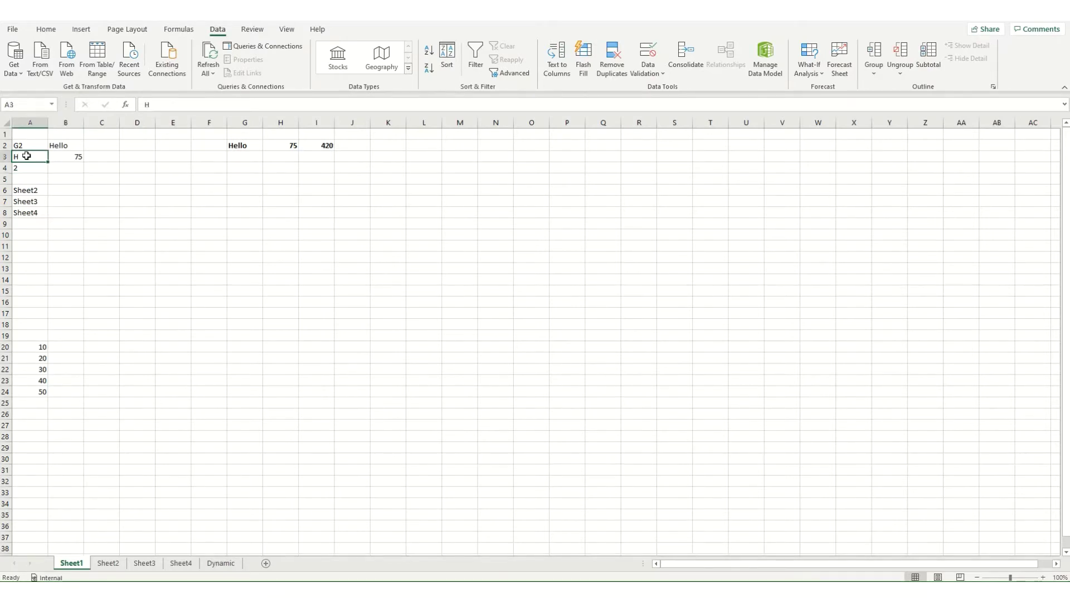
pyautogui.write('I')
pyautogui.press('Return')
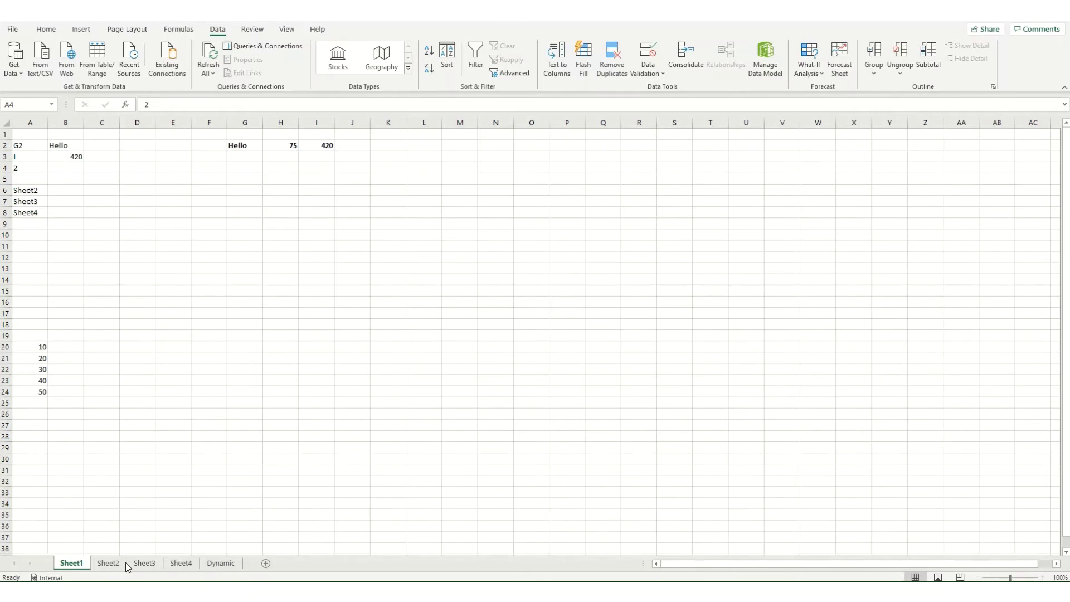
# Check the values on Sheet2, Sheet3 and Sheet4, then return to Sheet1.
pyautogui.click(109, 564)
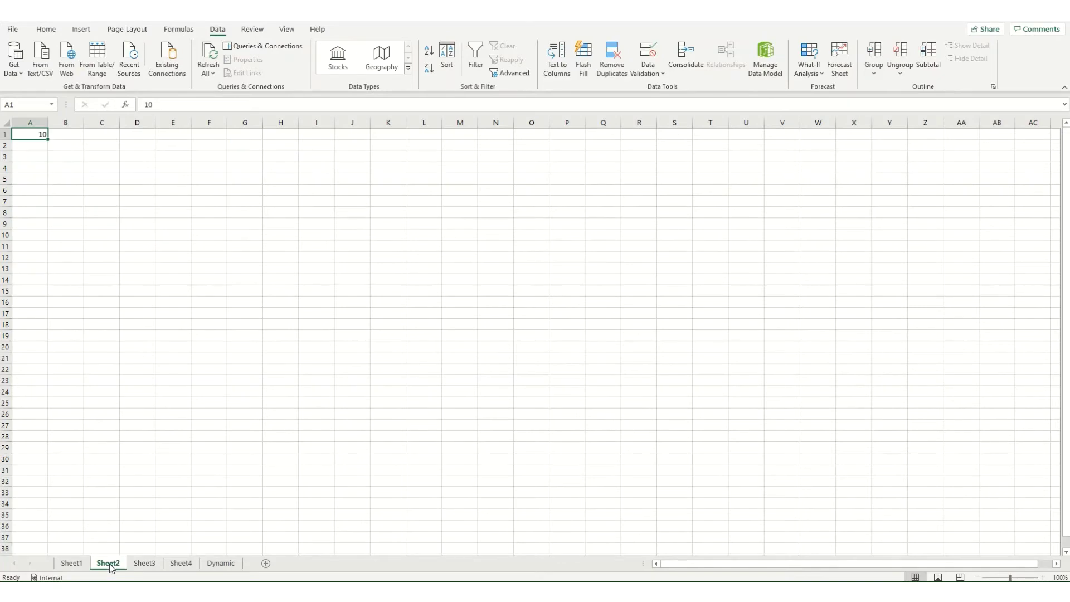
pyautogui.click(143, 563)
pyautogui.click(179, 566)
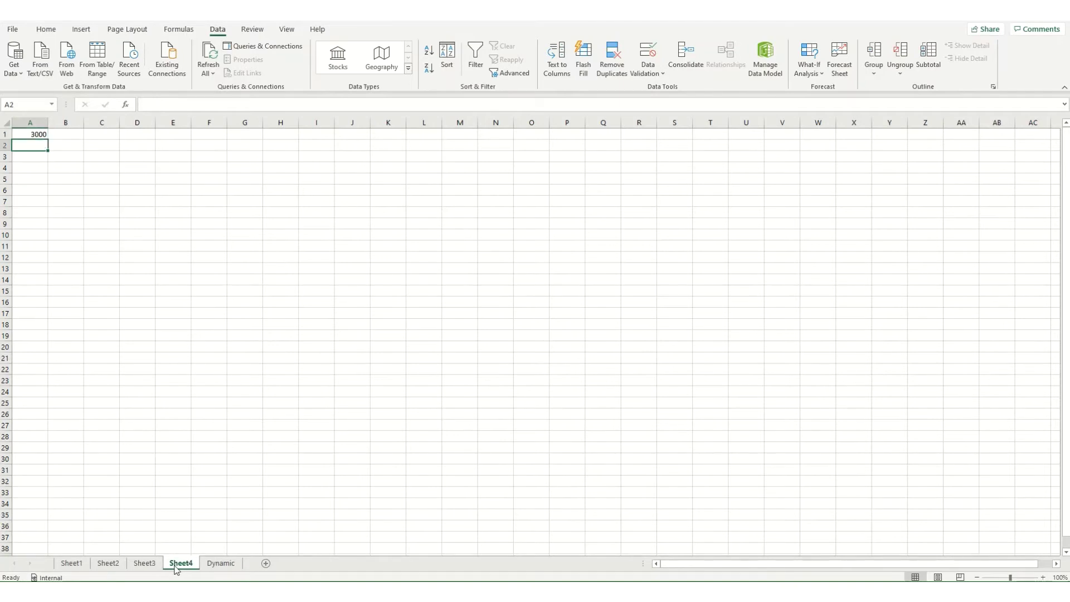
pyautogui.click(62, 566)
# Enter =Sheet2!A1 in C6 on Sheet1 so it shows 10.
pyautogui.click(98, 189)
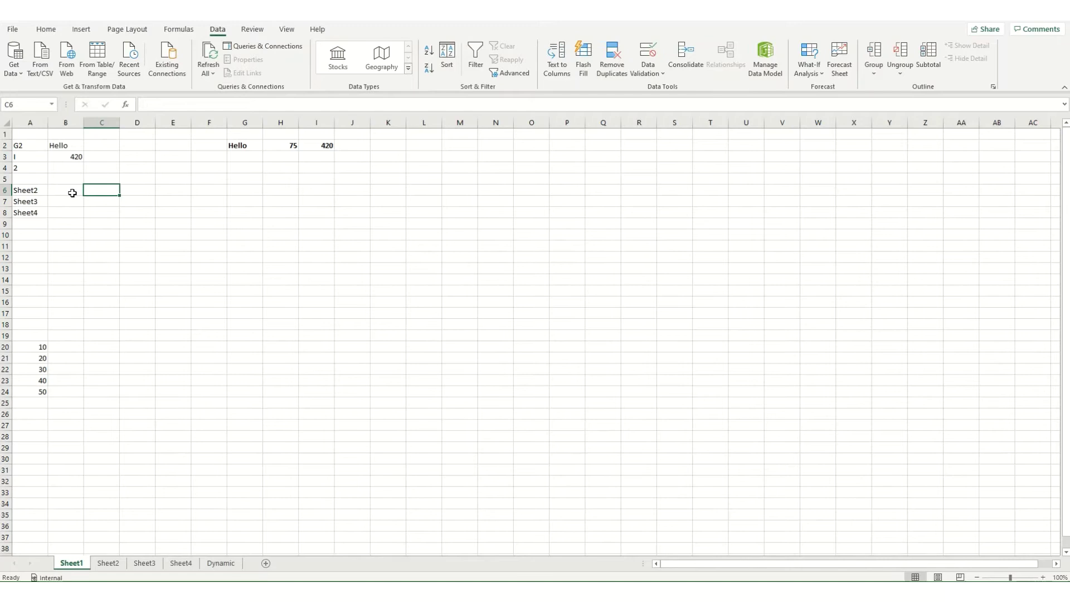
pyautogui.write('=')
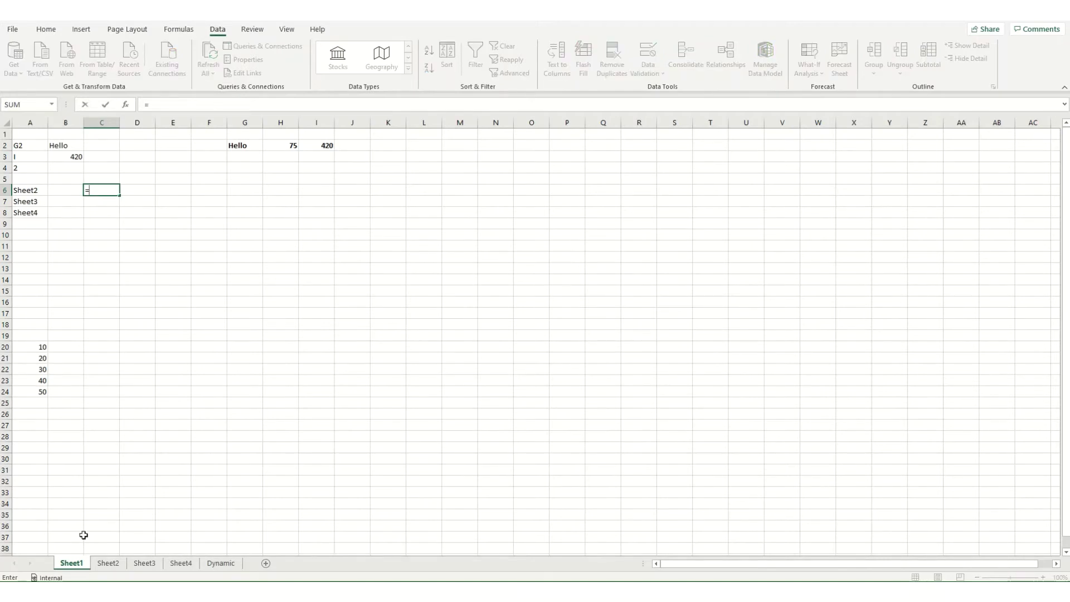
pyautogui.click(109, 565)
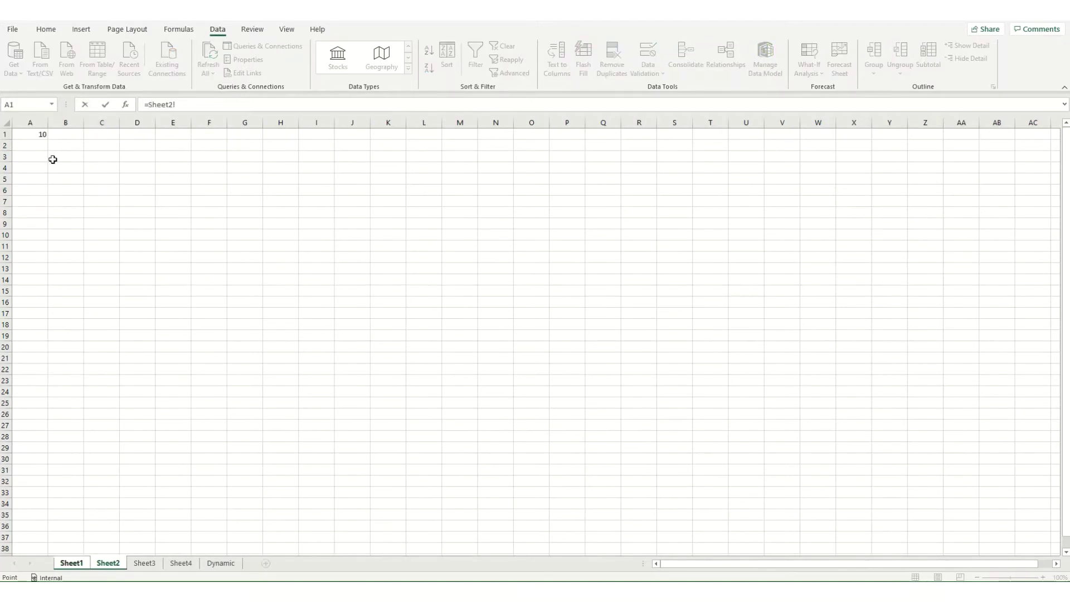
pyautogui.click(31, 135)
pyautogui.press('Return')
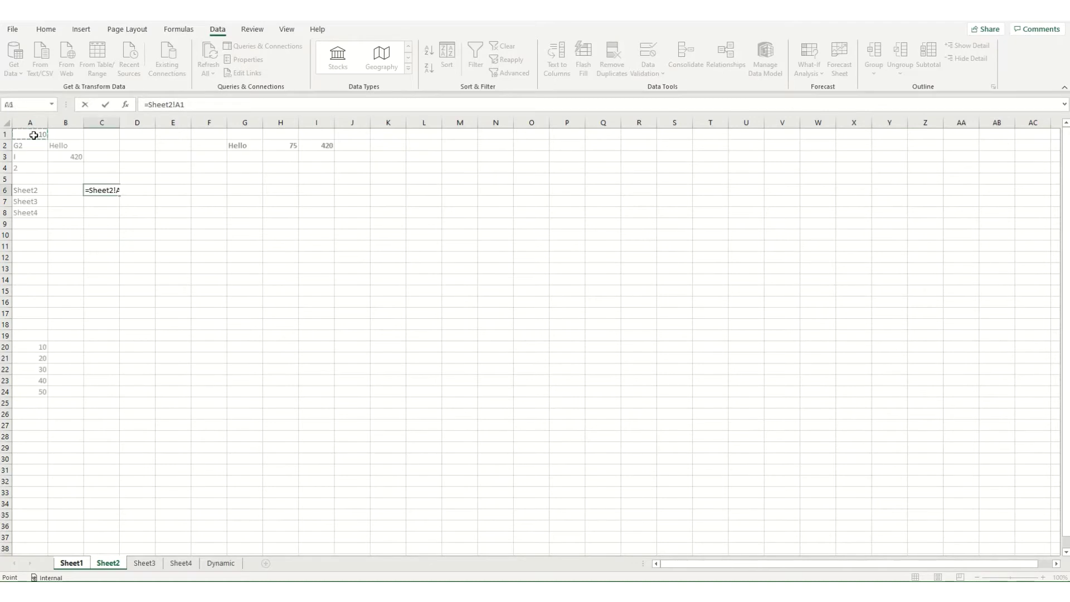
pyautogui.click(99, 189)
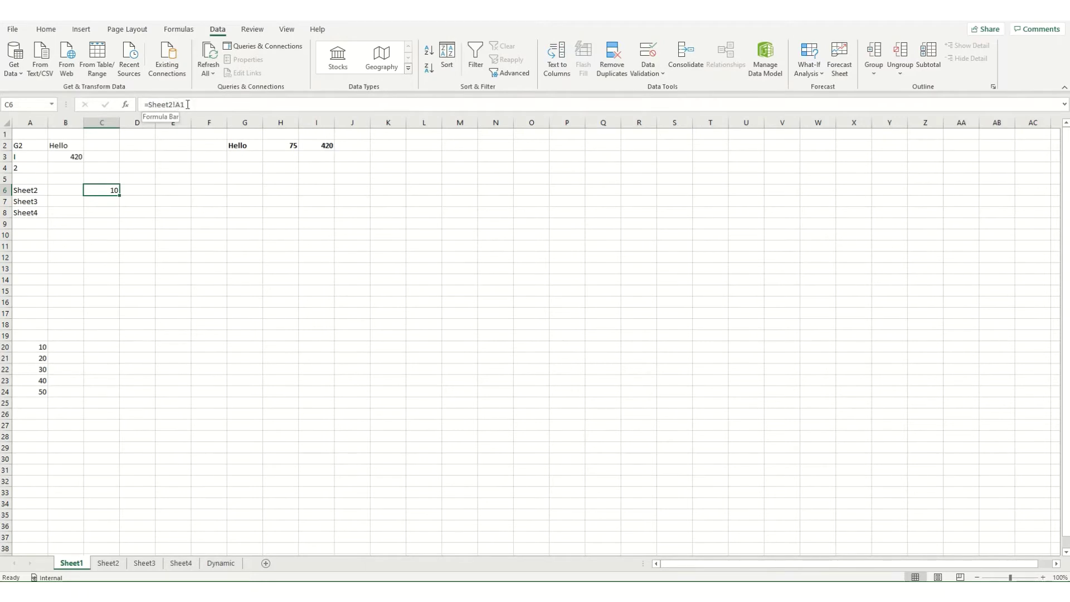
# Enter =INDIRECT(A6&"!A1") in B6 to fetch A1 from the sheet named in A6.
pyautogui.click(57, 189)
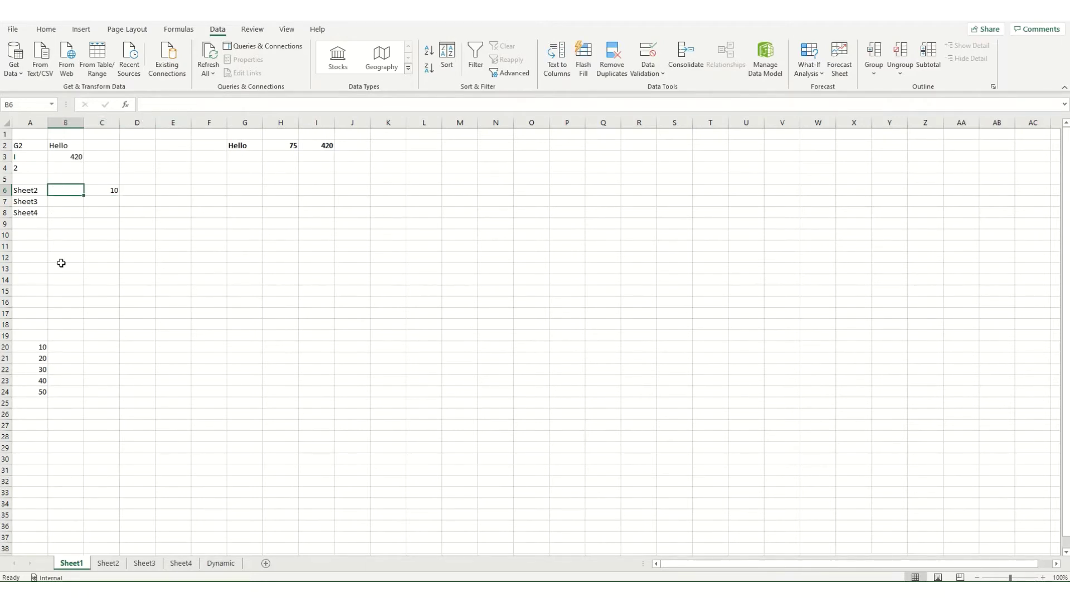
pyautogui.write('=indi')
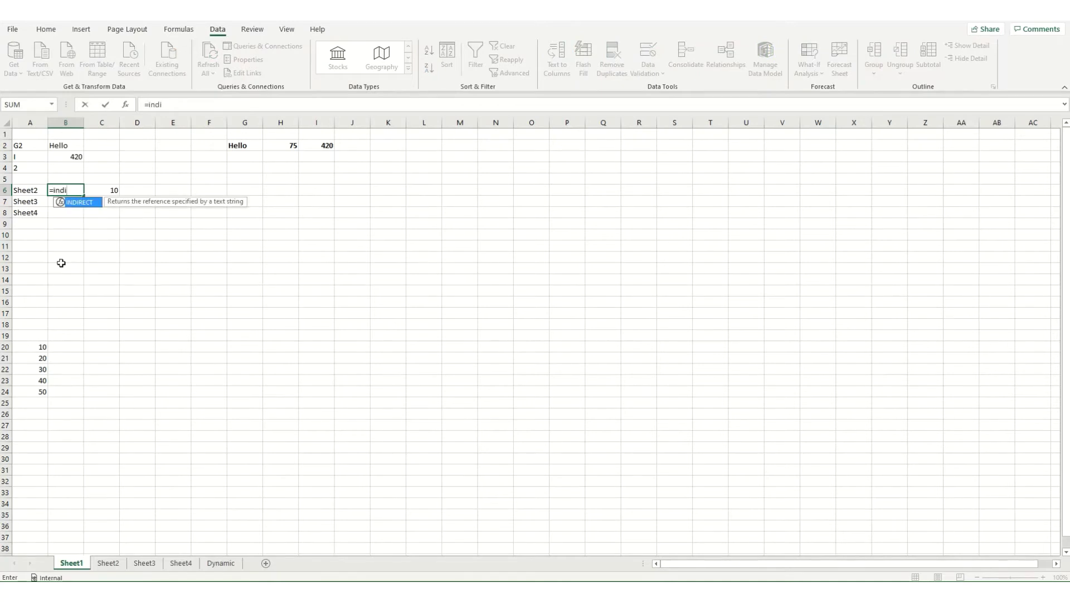
pyautogui.press('Tab')
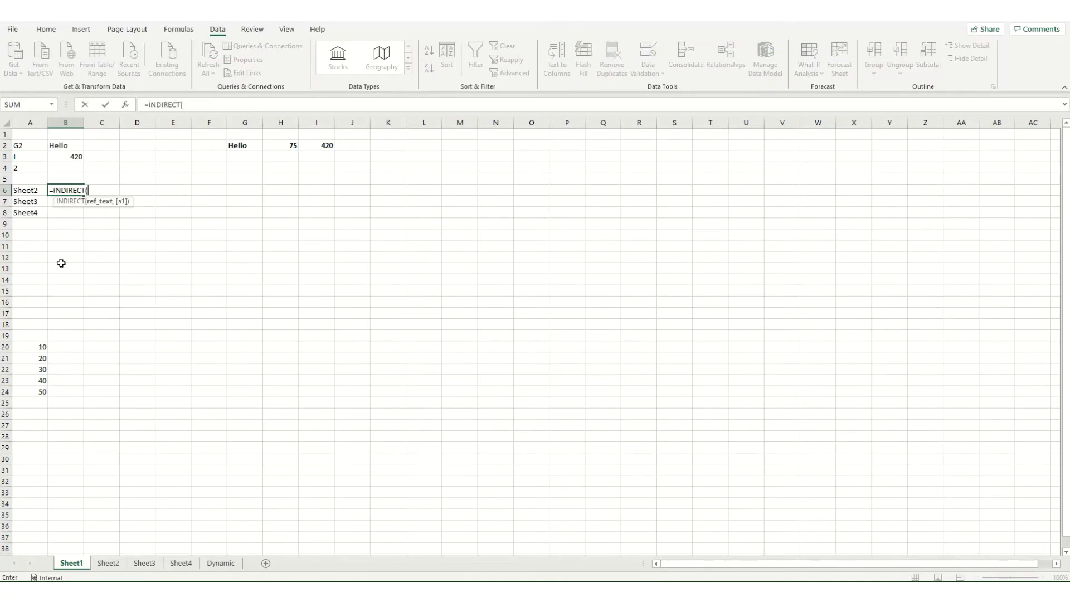
pyautogui.click(36, 190)
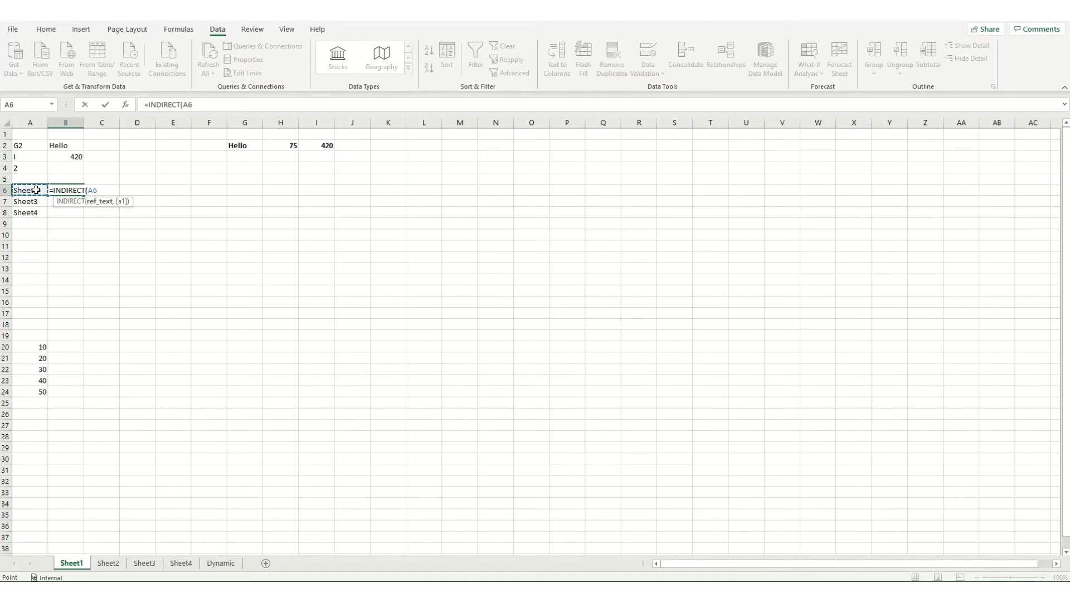
pyautogui.write('&"!')
pyautogui.write('A1")')
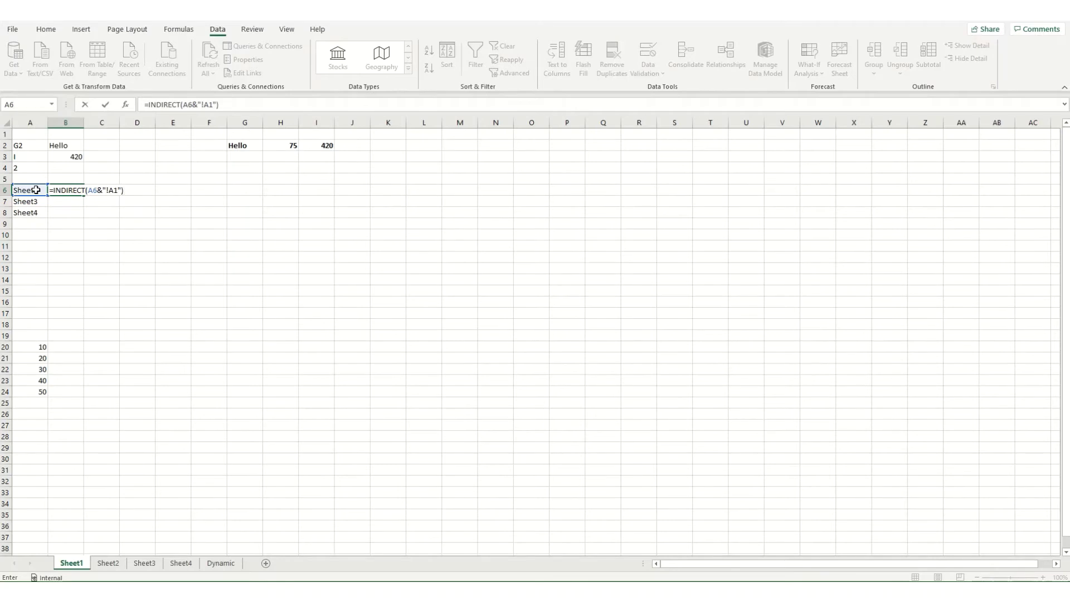
pyautogui.press('Return')
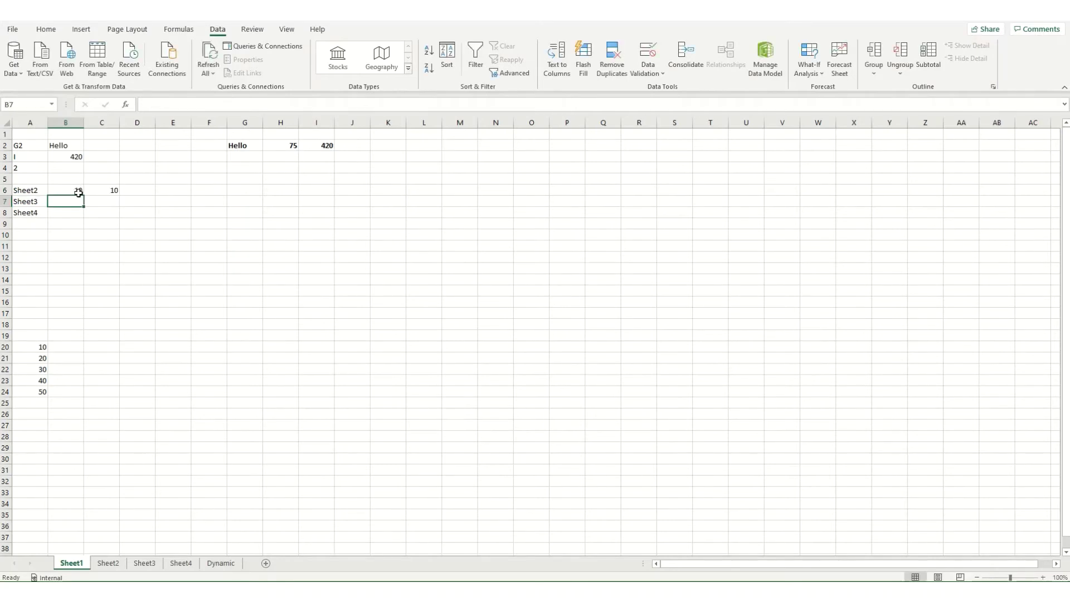
# Fill the B6 formula down to B8, showing 200 and 3000 from Sheet3 and Sheet4.
pyautogui.click(79, 193)
pyautogui.moveTo(83, 196); pyautogui.dragTo(81, 215)
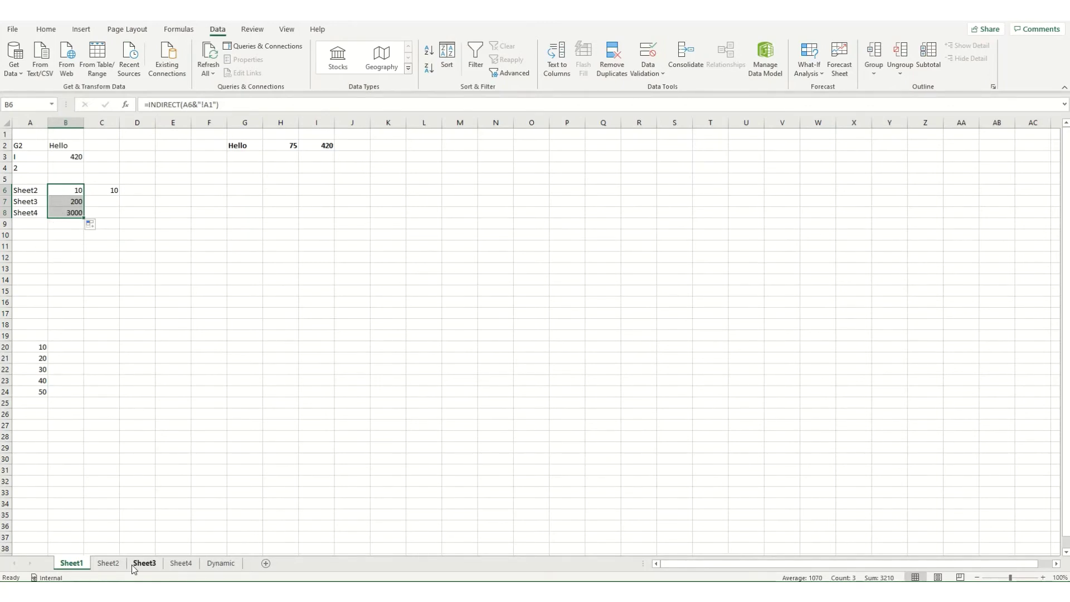
pyautogui.click(30, 235)
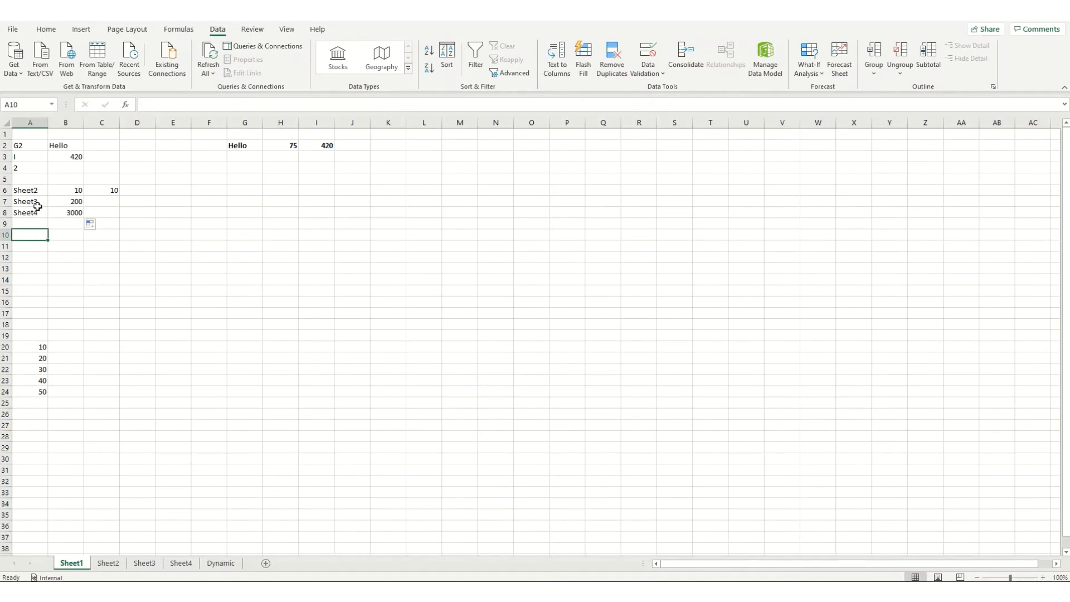
pyautogui.click(61, 324)
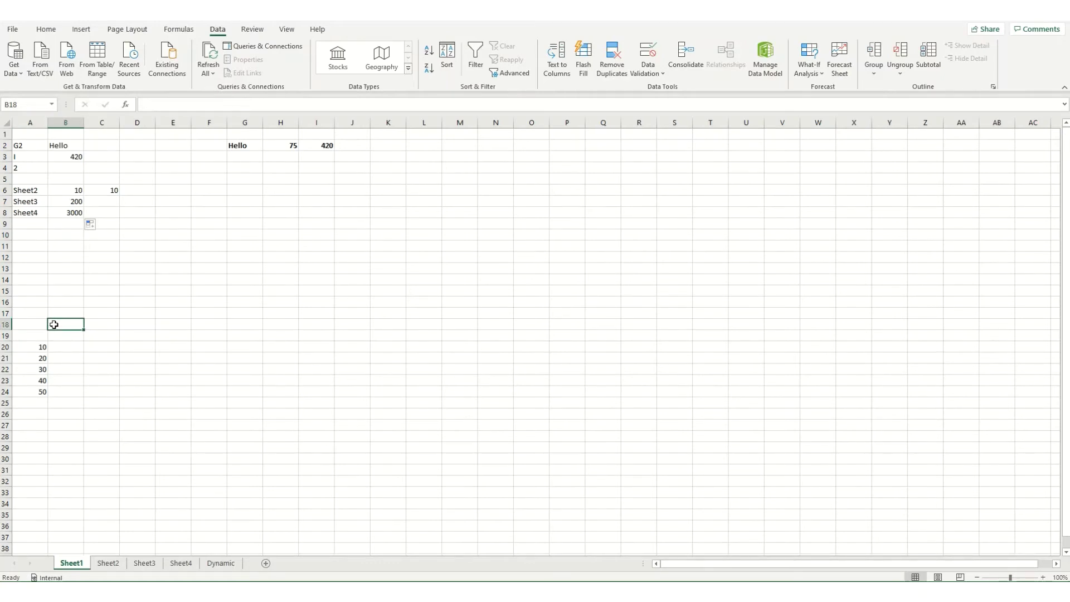
# Enter =SUM(INDIRECT("A20:A24")) in A18, totalling the values 10–50 as 150.
pyautogui.press('Left')
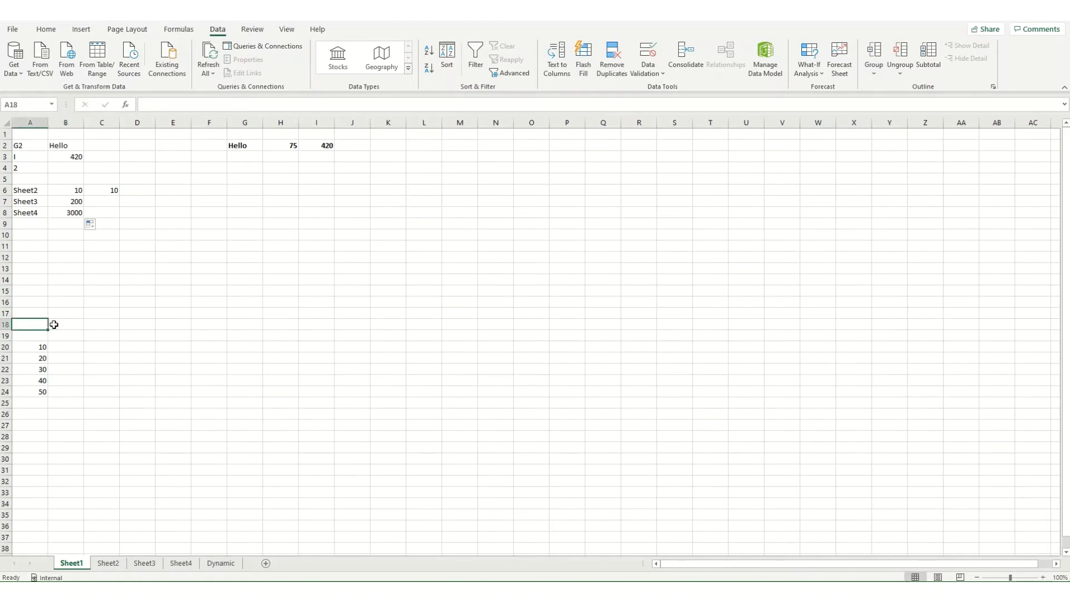
pyautogui.write('=sum')
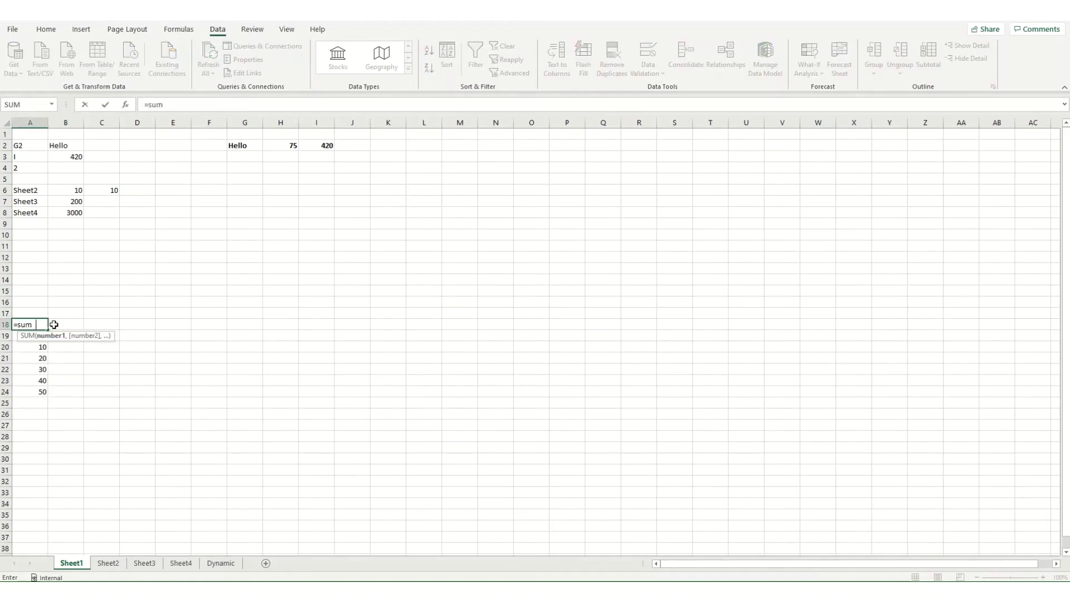
pyautogui.press('Tab')
pyautogui.write('indrect')
pyautogui.press('BackSpace')
pyautogui.press('BackSpace')
pyautogui.press('BackSpace')
pyautogui.press('Down')
pyautogui.press('Tab')
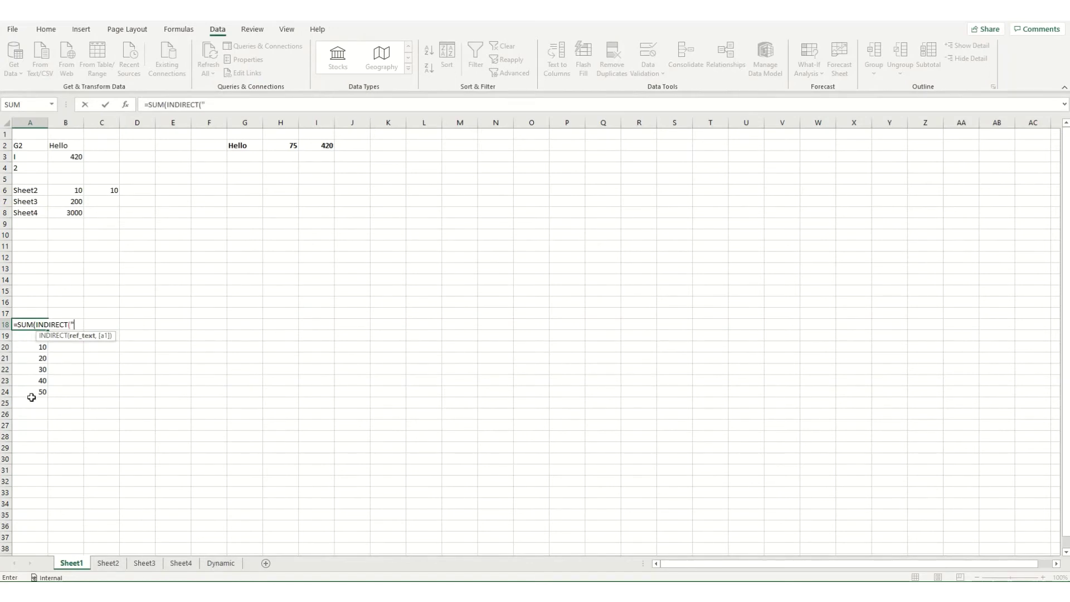
pyautogui.write('"A20:A24"')
pyautogui.press('Return')
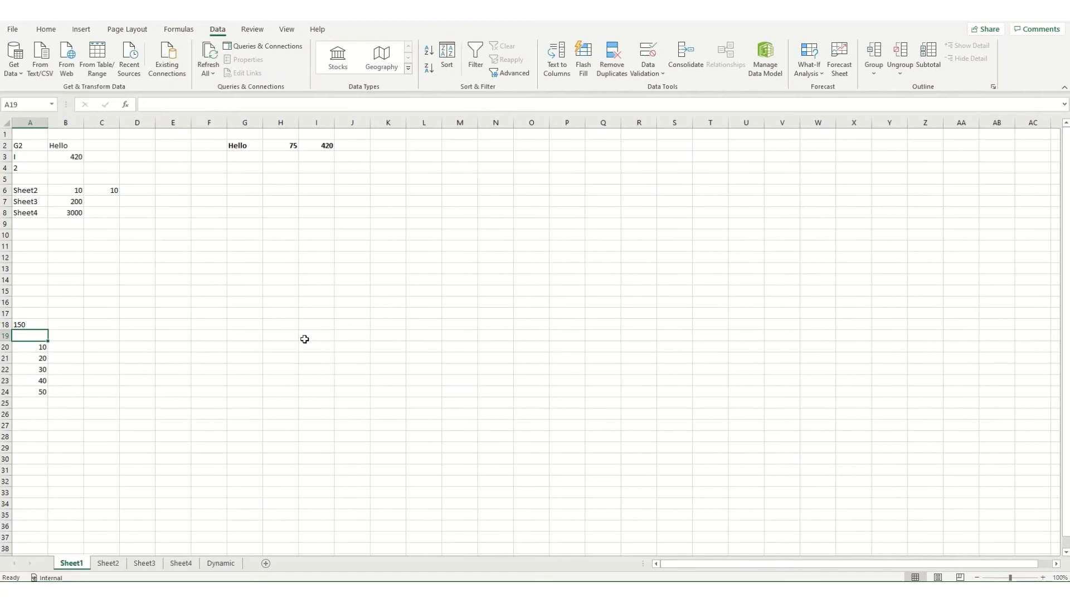
# Insert three blank rows at rows 21–23 and confirm A18's total drops to 30.
pyautogui.moveTo(35, 346); pyautogui.dragTo(29, 393)
pyautogui.click(5, 369)
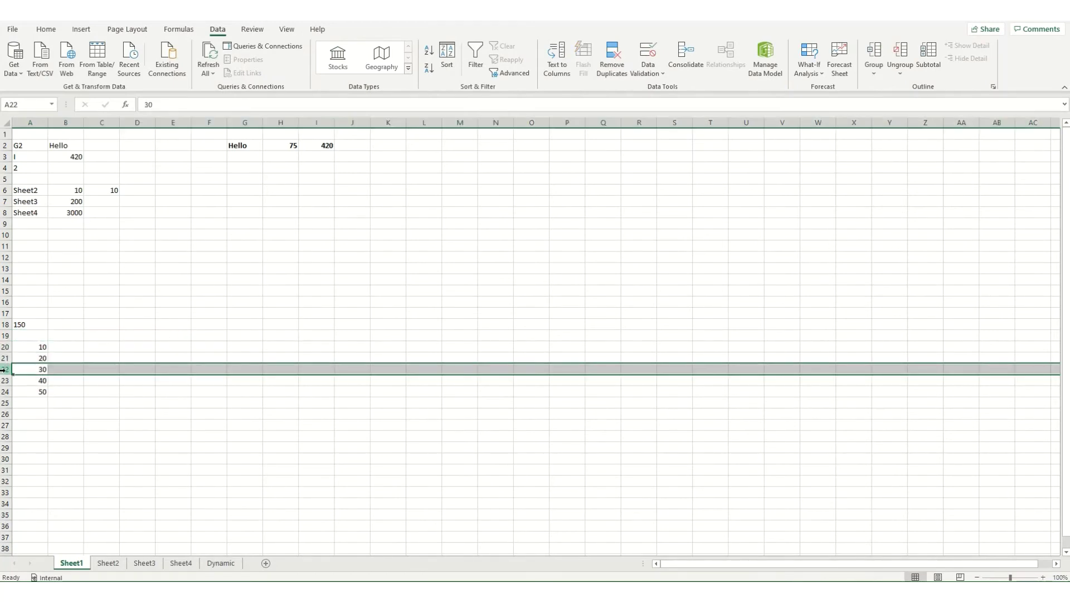
pyautogui.moveTo(3, 359); pyautogui.dragTo(4, 381)
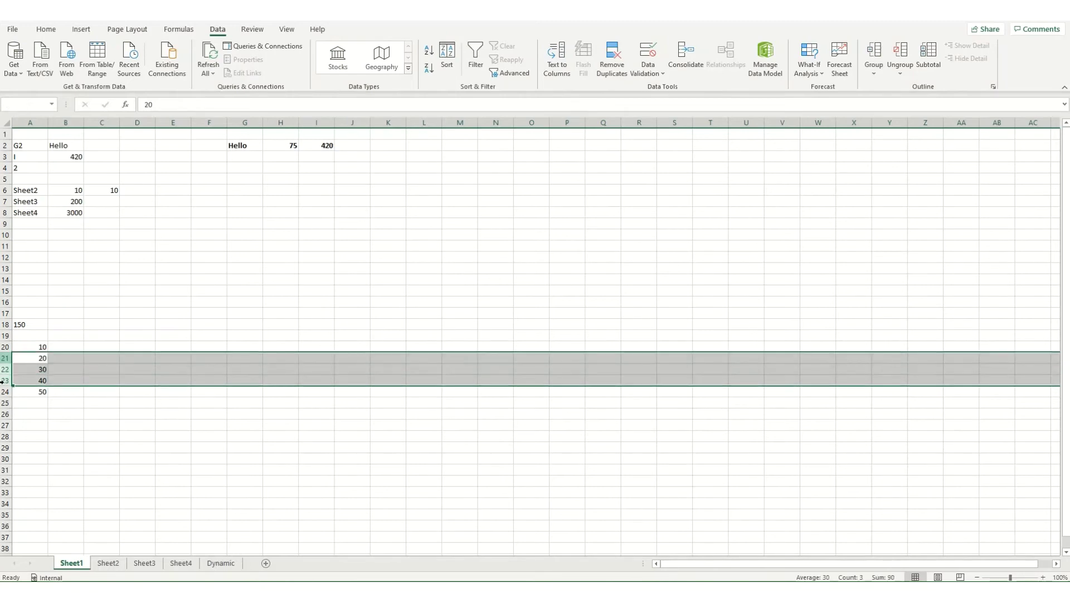
pyautogui.rightClick(5, 381)
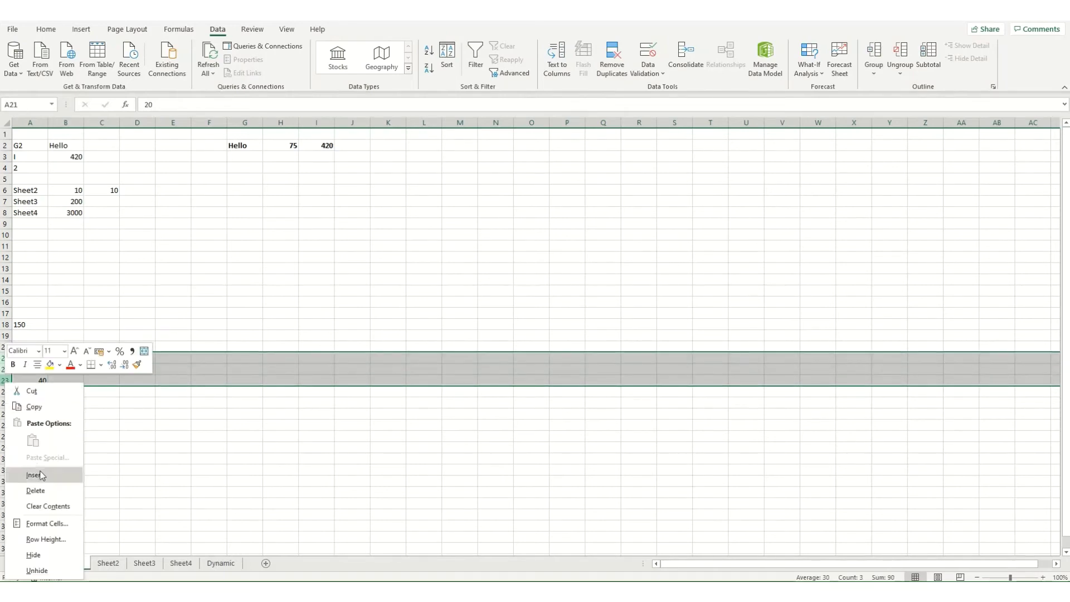
pyautogui.click(39, 475)
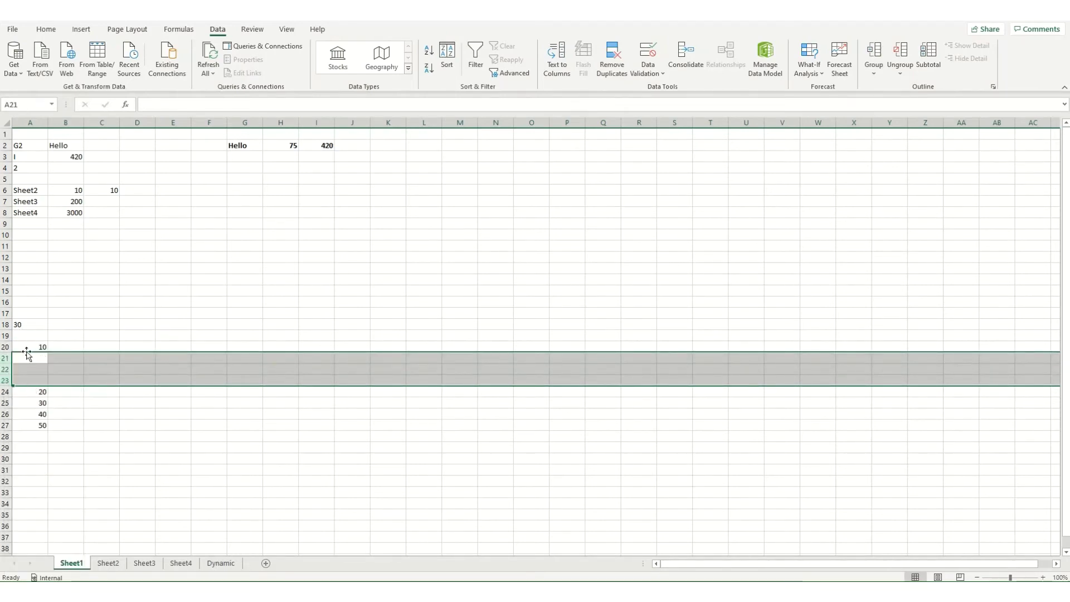
pyautogui.moveTo(24, 344); pyautogui.dragTo(25, 392)
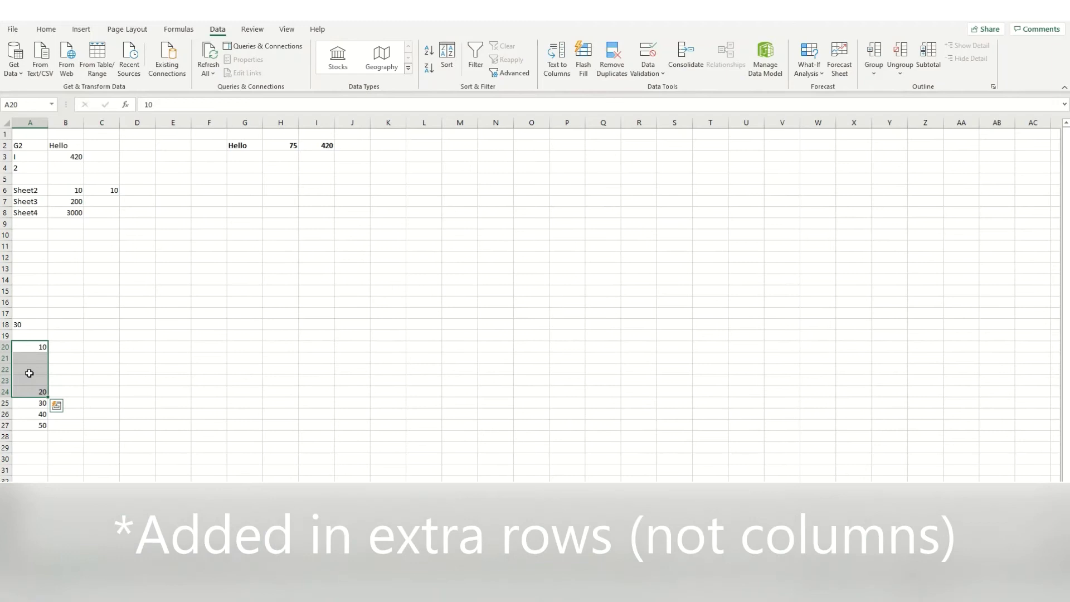
pyautogui.click(18, 328)
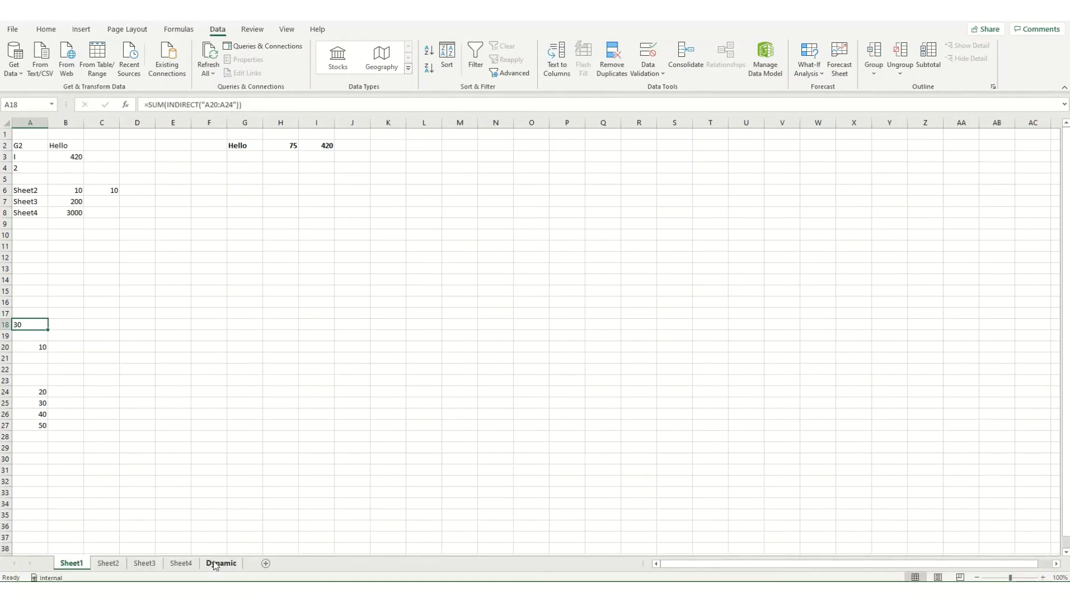
pyautogui.click(215, 564)
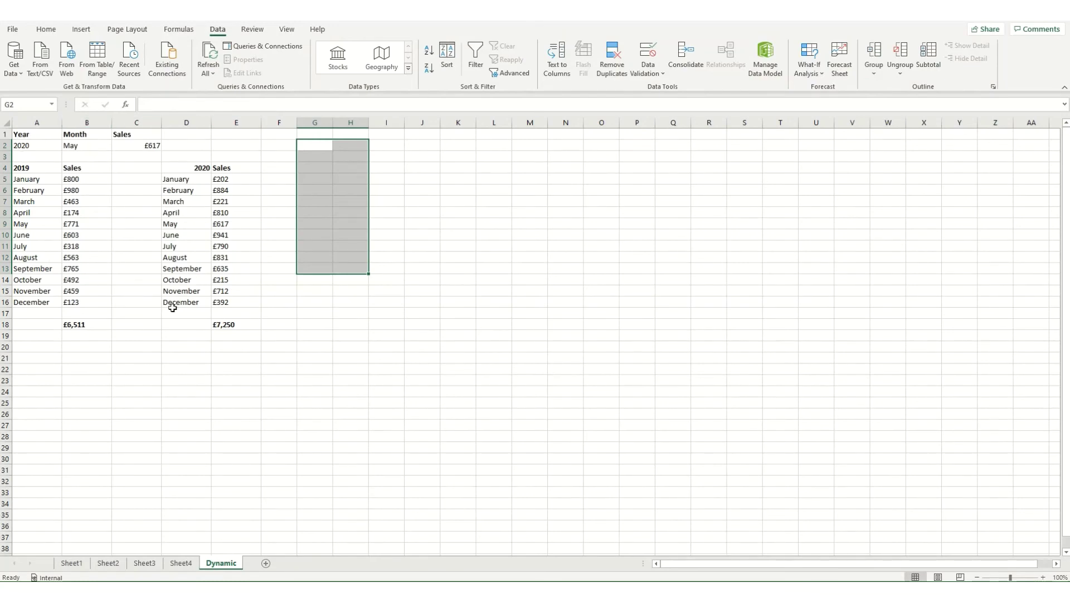
pyautogui.click(51, 199)
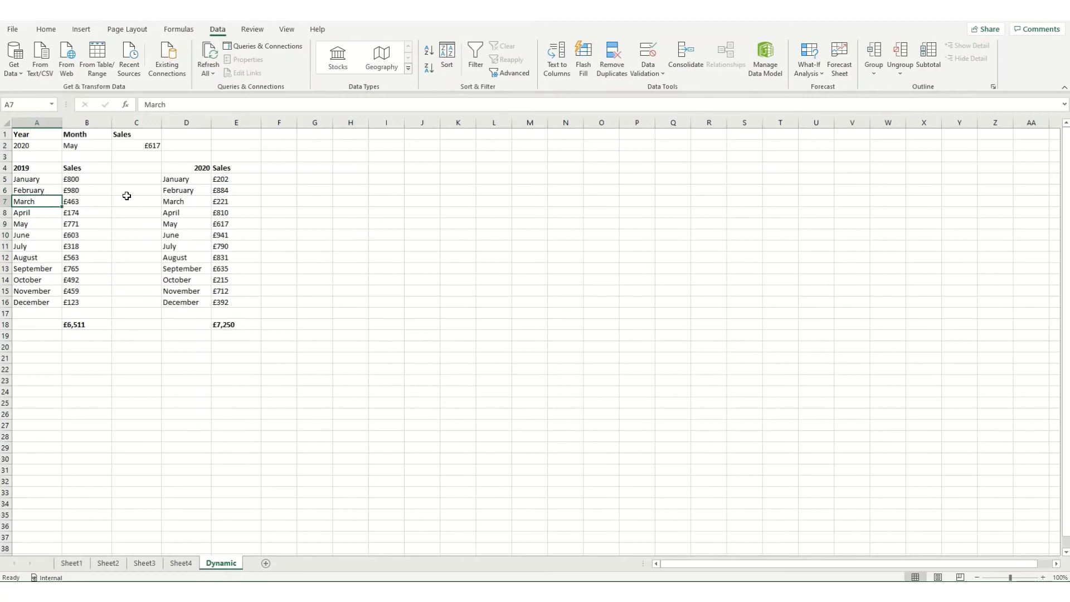
pyautogui.click(188, 199)
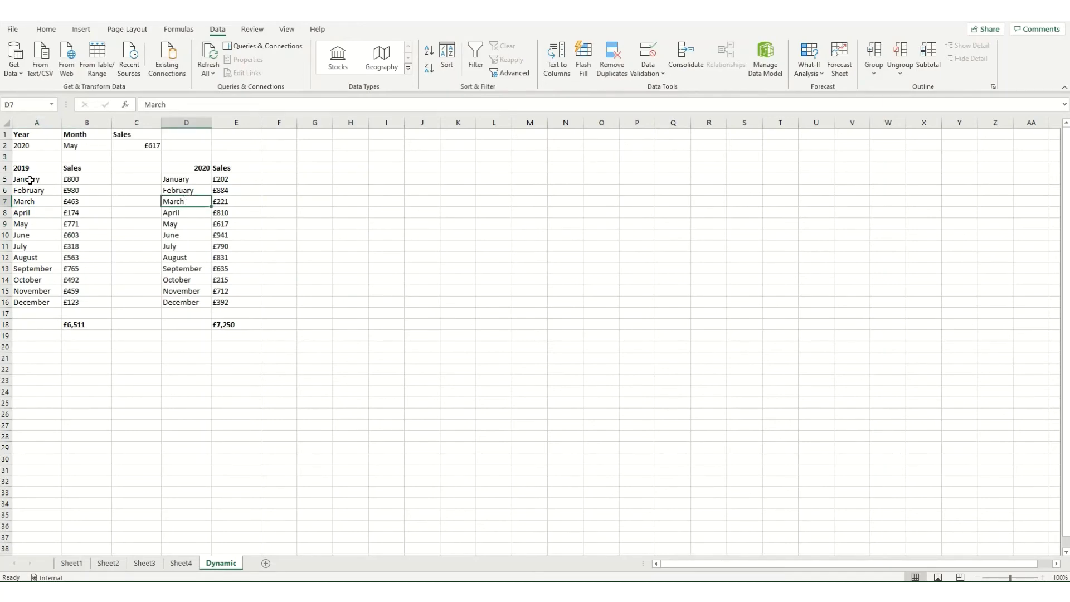
pyautogui.moveTo(34, 179); pyautogui.dragTo(86, 305)
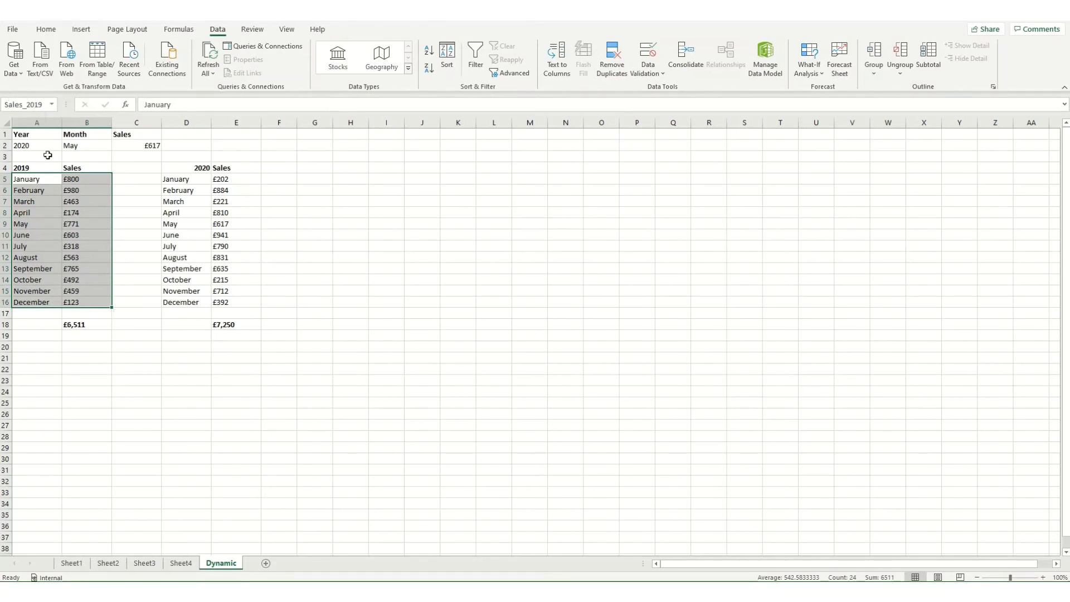
pyautogui.press('Tab')
pyautogui.moveTo(176, 176); pyautogui.dragTo(222, 303)
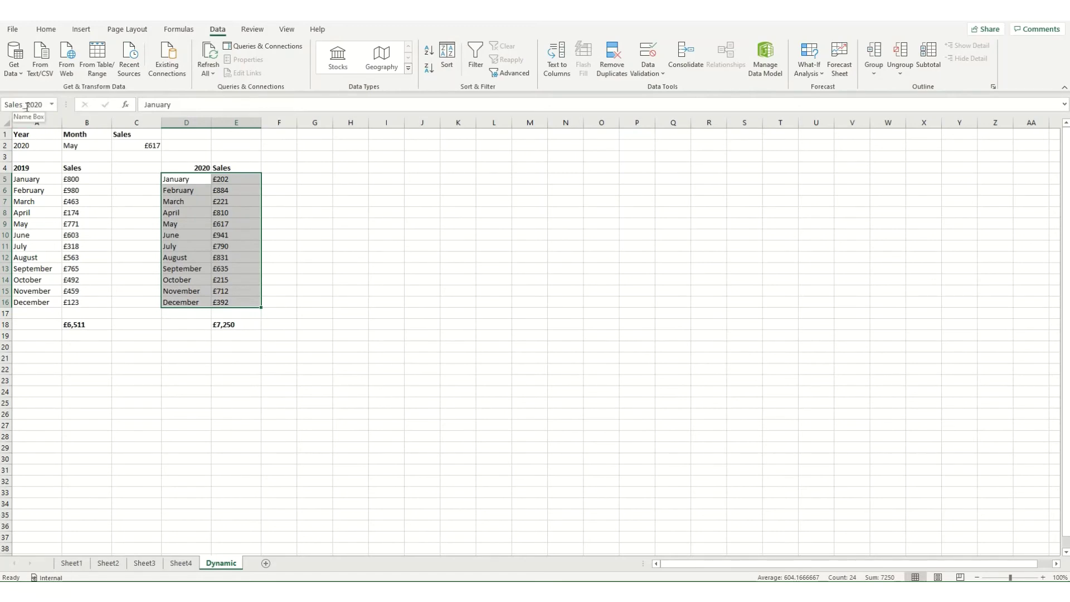
pyautogui.click(38, 146)
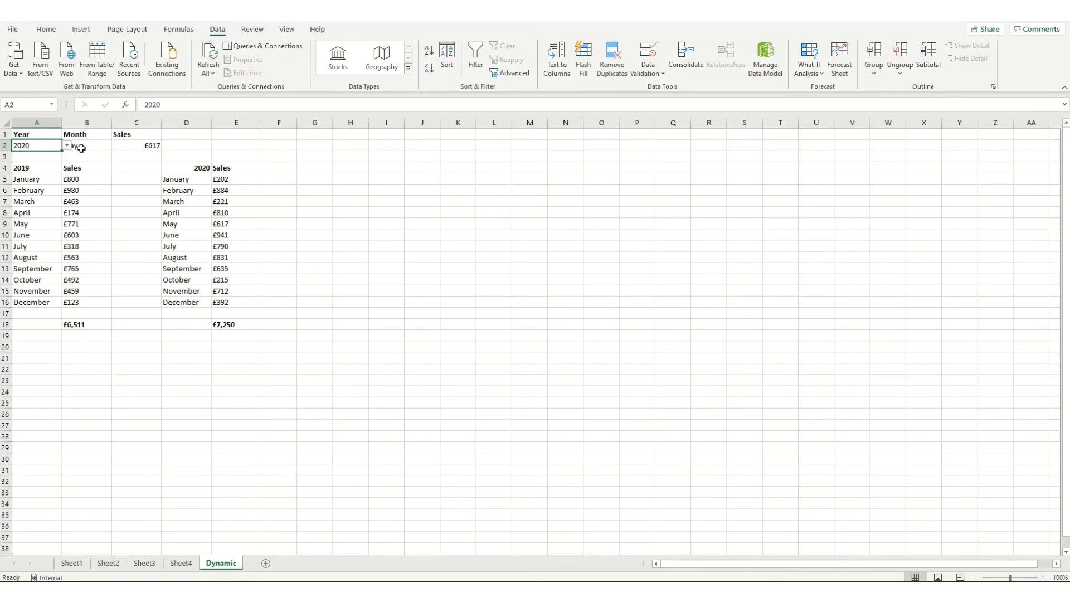
pyautogui.click(89, 147)
pyautogui.click(117, 146)
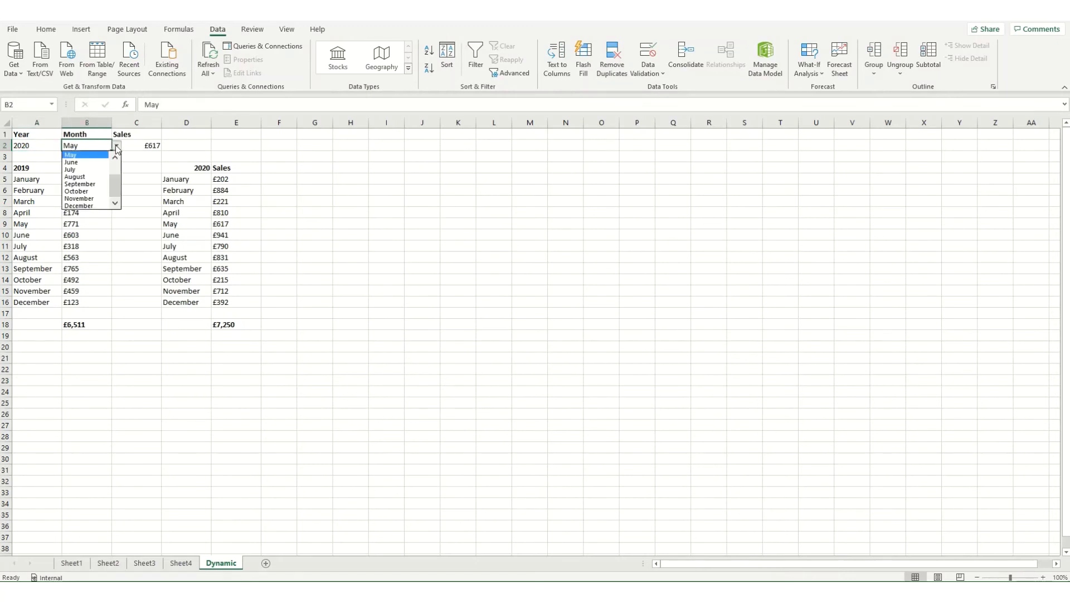
pyautogui.click(78, 155)
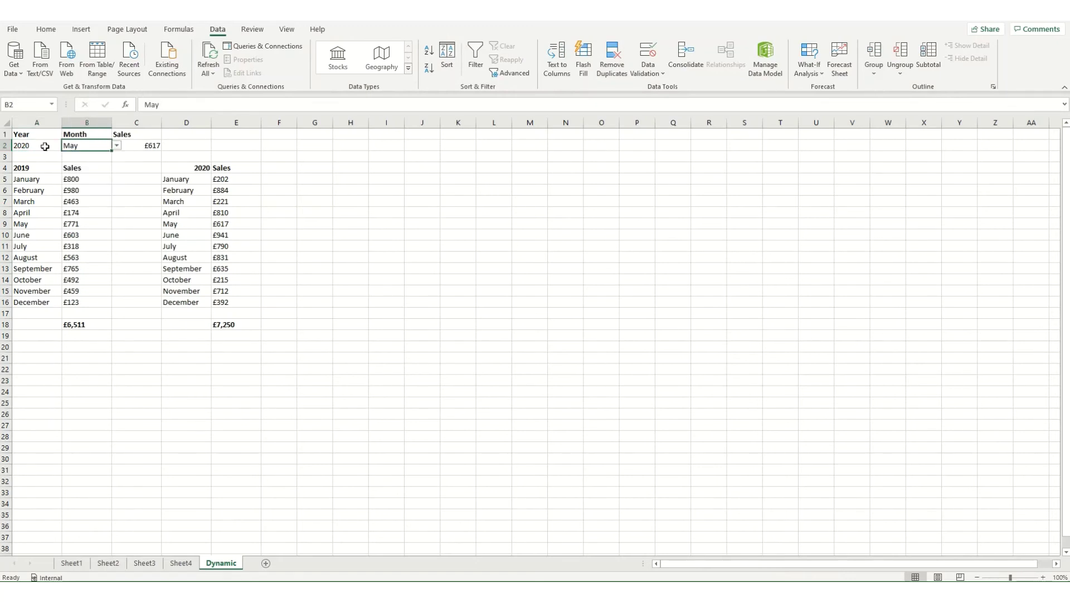
pyautogui.click(133, 143)
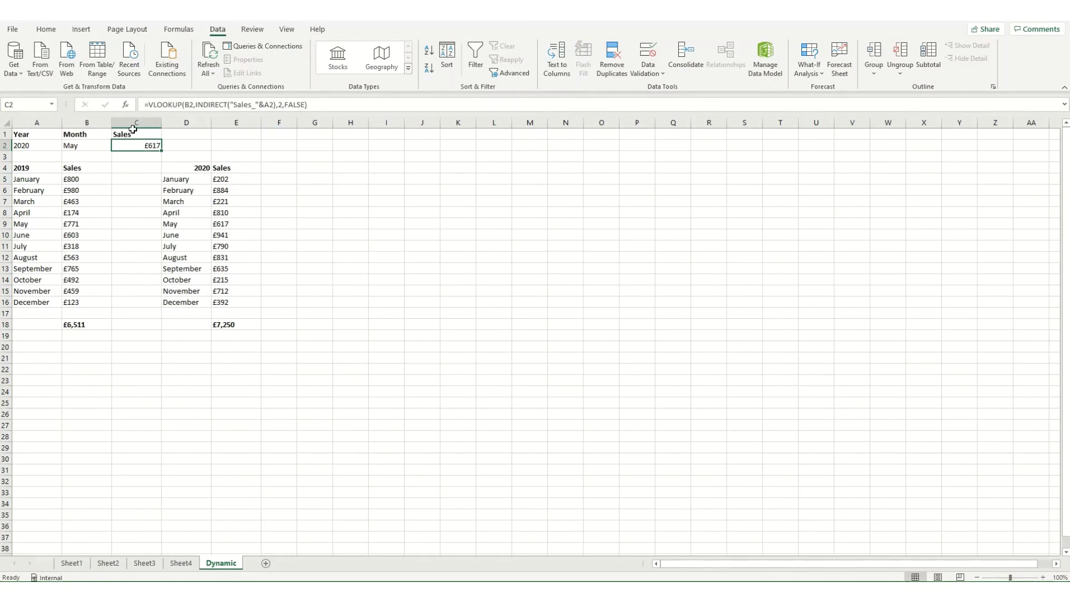
pyautogui.click(152, 104)
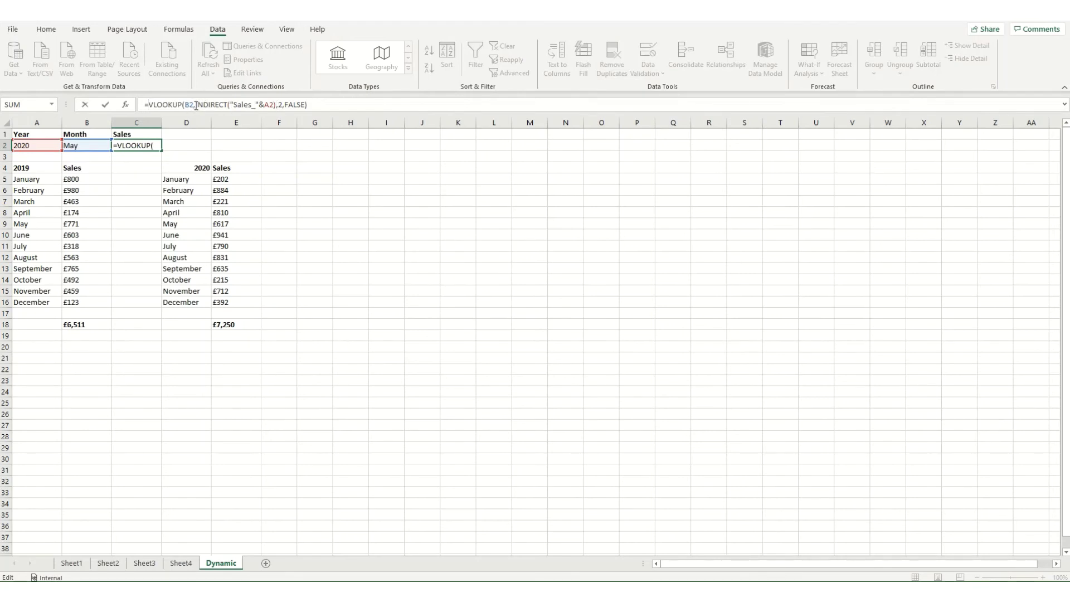
pyautogui.moveTo(196, 105); pyautogui.dragTo(277, 105)
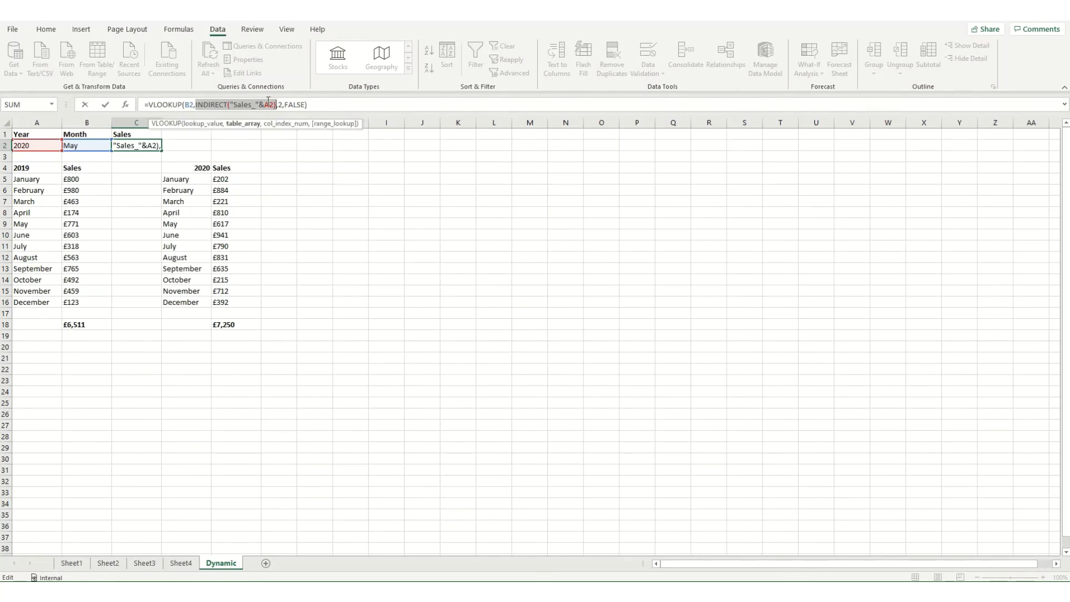
# Enter =INDIRECT("Sales_"&A2) in G2 to spill the selected year's sales range.
pyautogui.click(313, 146)
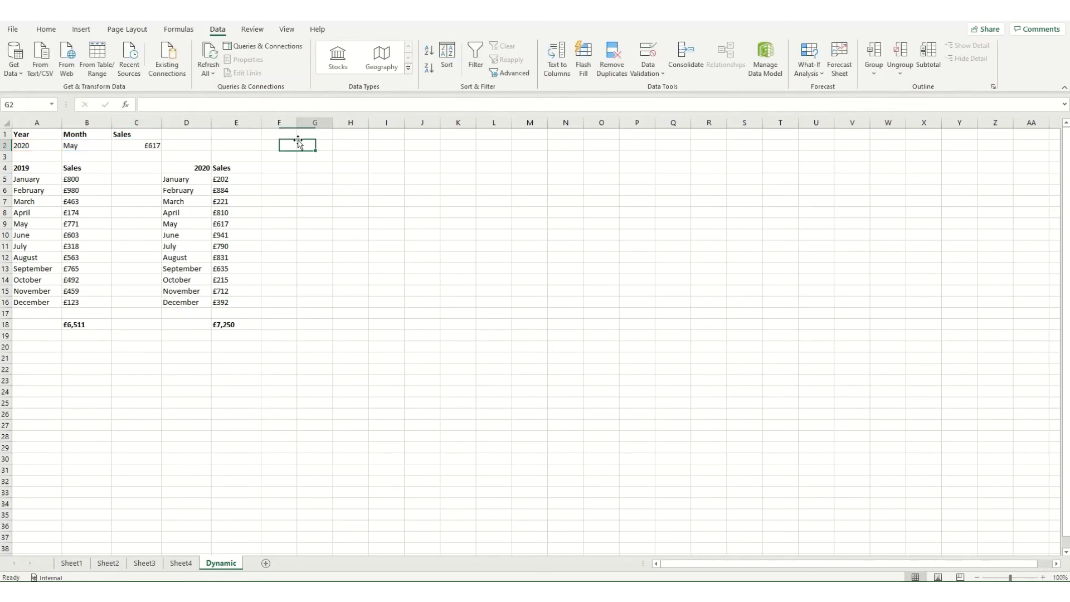
pyautogui.write('=')
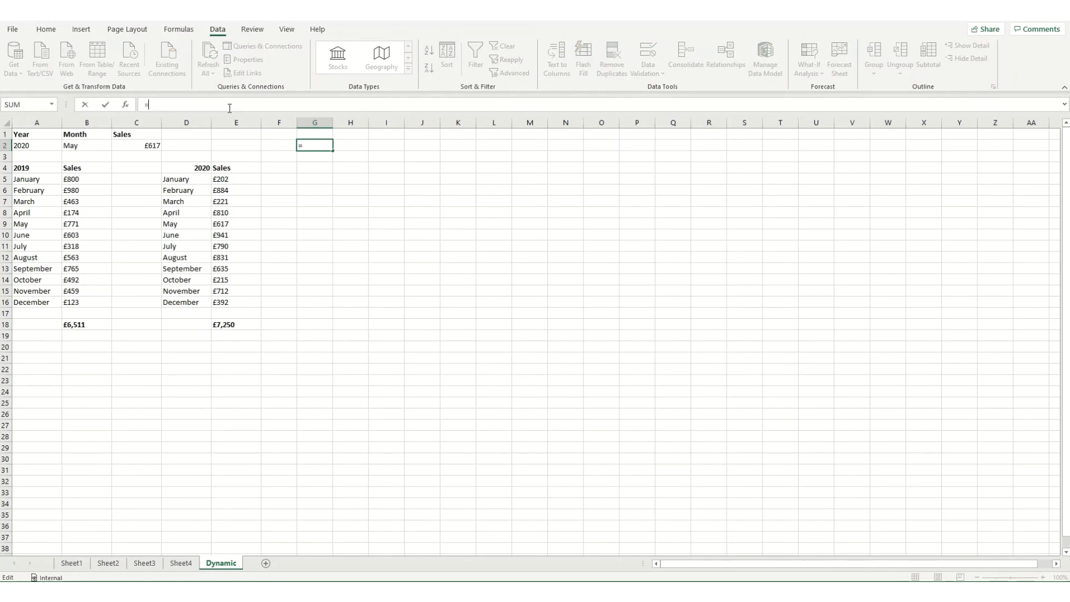
pyautogui.hotkey('ctrl', 'v')
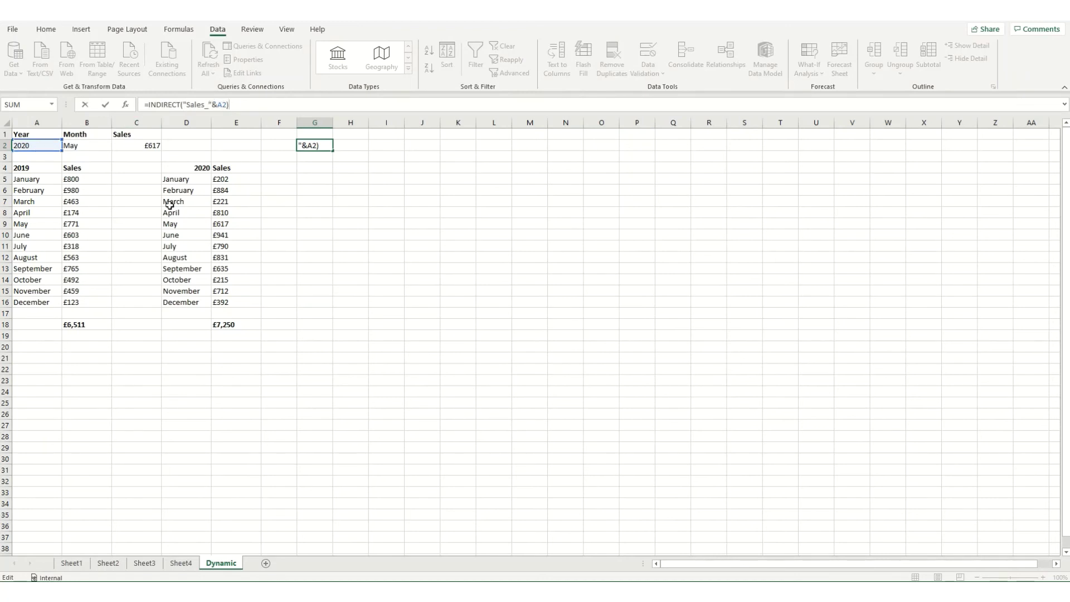
pyautogui.click(131, 156)
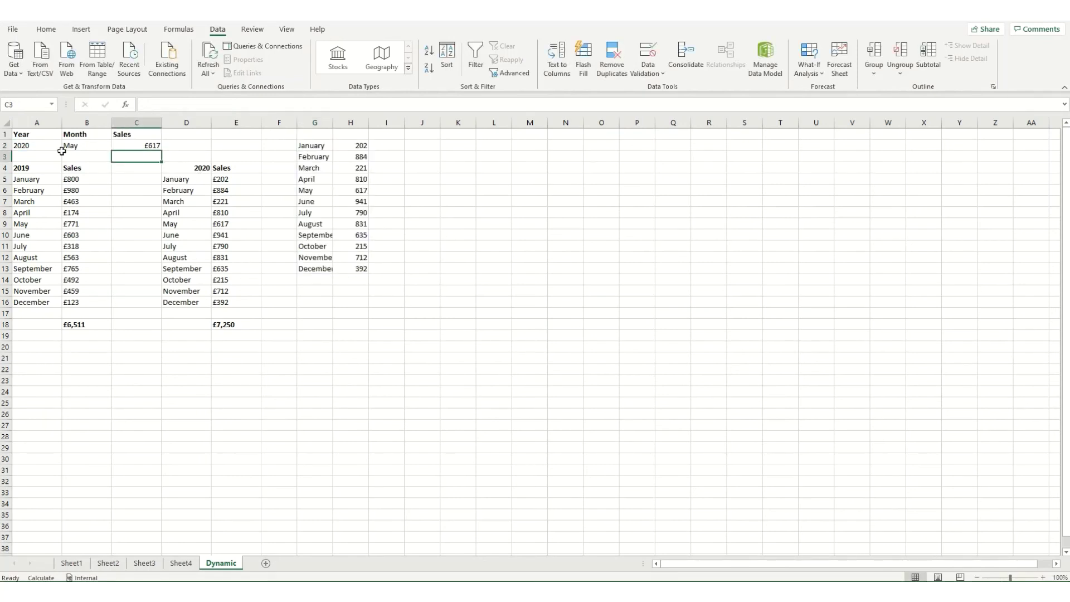
# Switch the year in A2 to 2019 so C2 shows £771 for May.
pyautogui.click(45, 145)
pyautogui.click(66, 145)
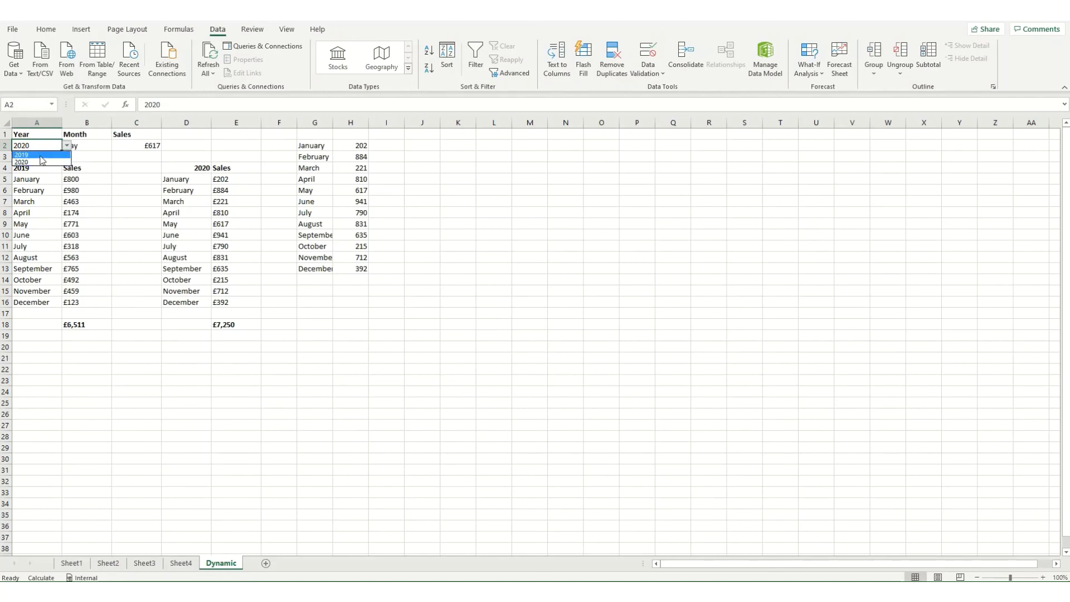
pyautogui.click(38, 154)
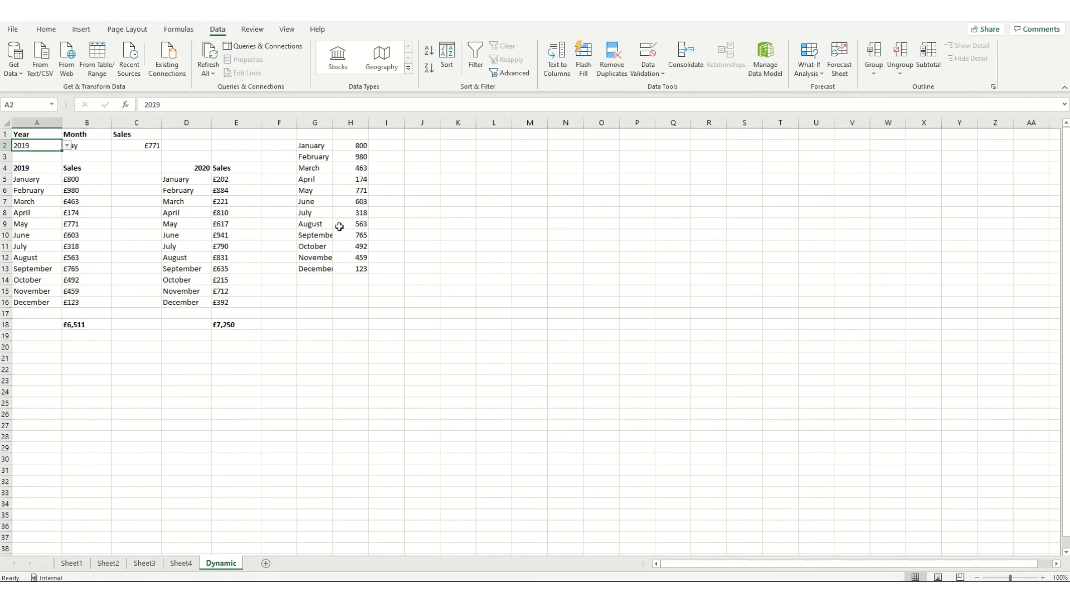
pyautogui.click(134, 146)
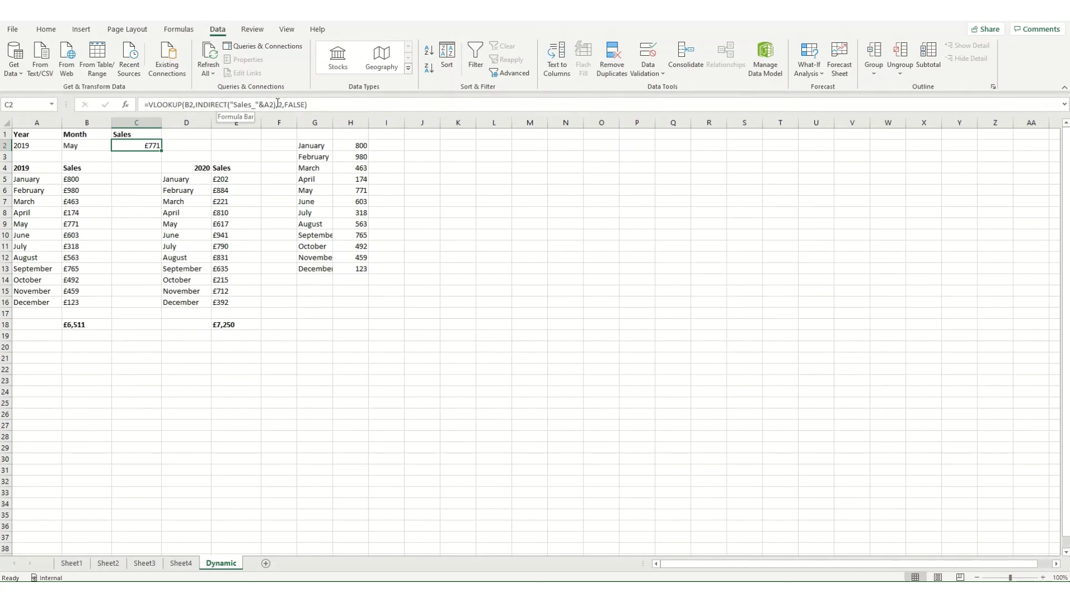
pyautogui.click(295, 104)
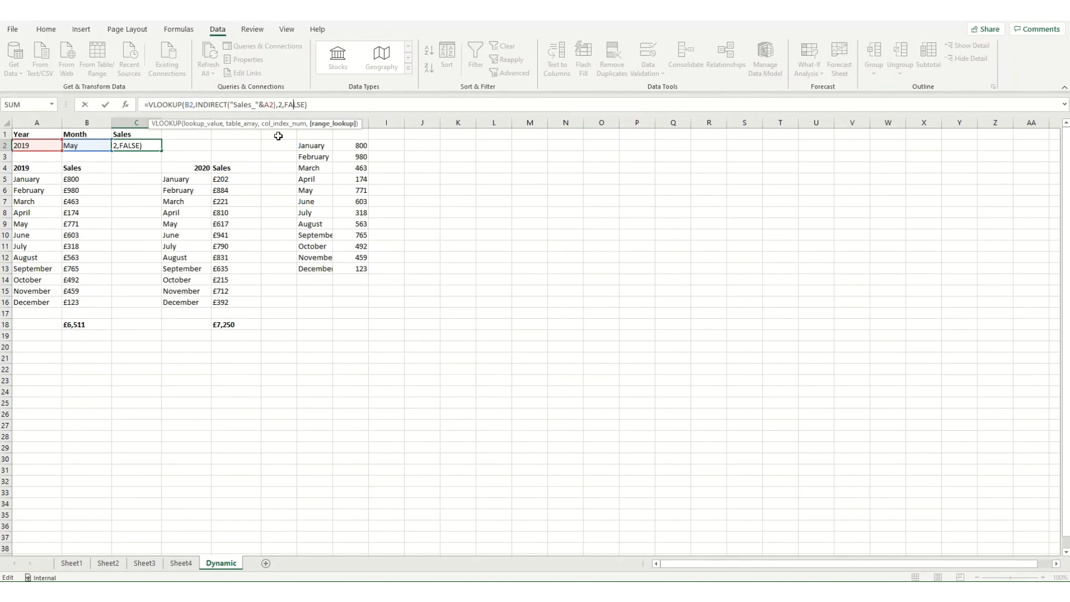
pyautogui.press('Return')
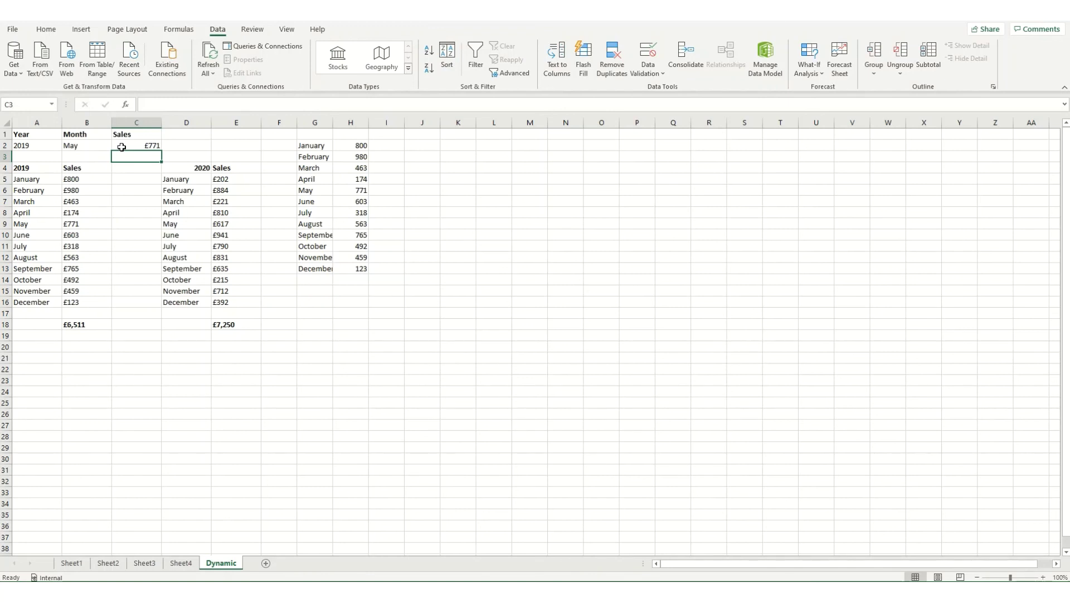
# Pick June from B2's month dropdown so C2 returns £603 for June 2019.
pyautogui.click(70, 144)
pyautogui.click(117, 145)
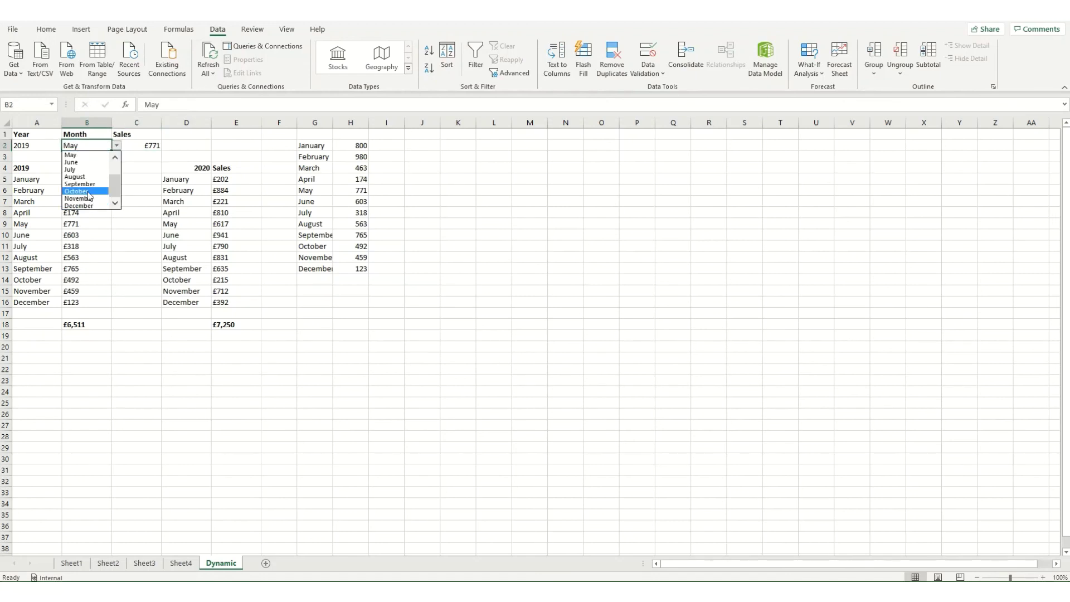
pyautogui.click(84, 164)
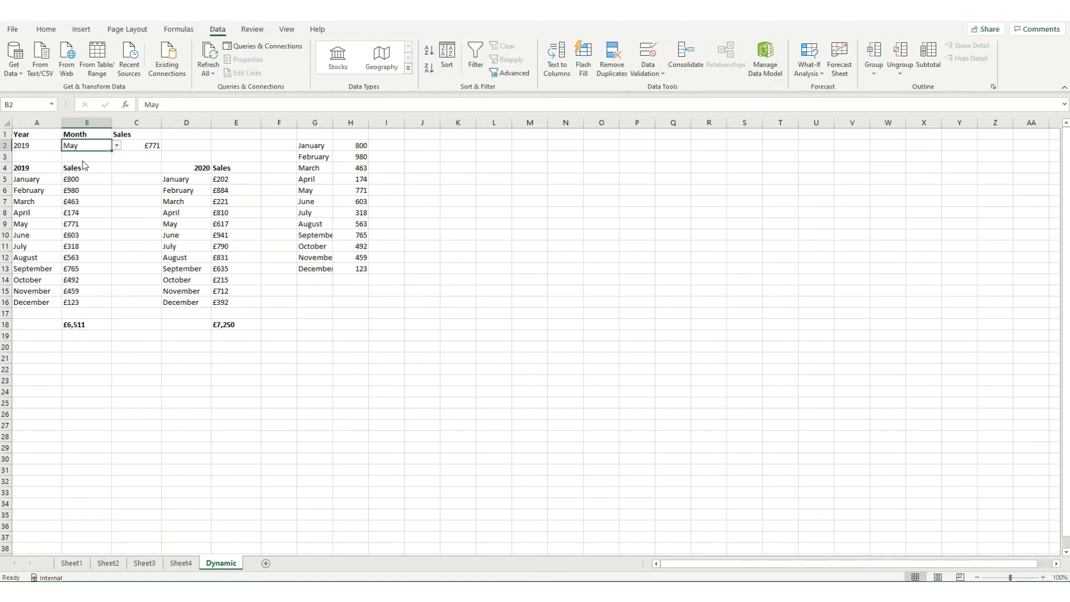
pyautogui.click(137, 146)
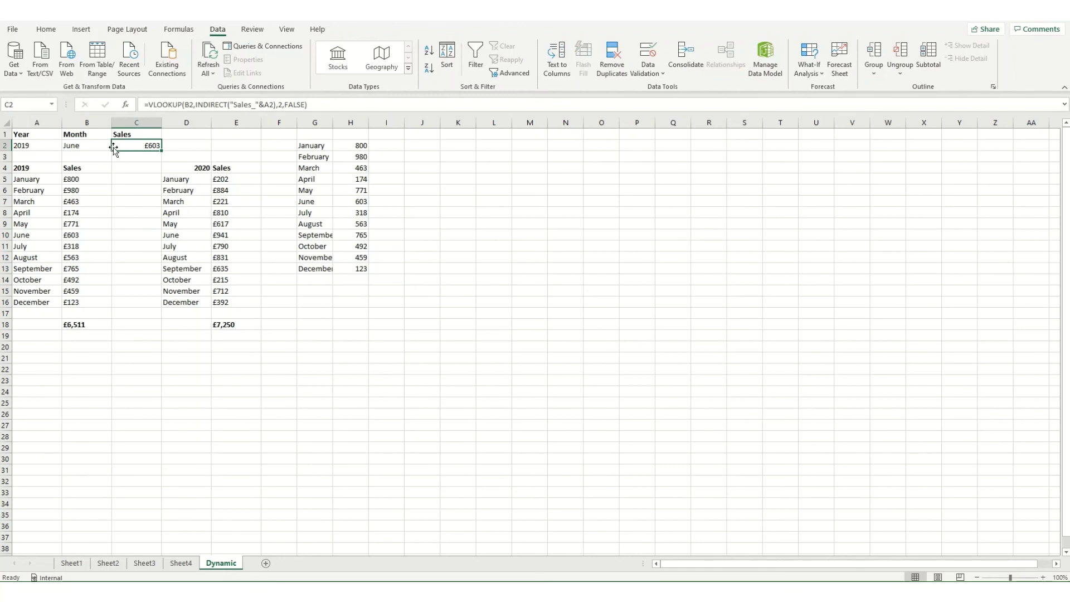